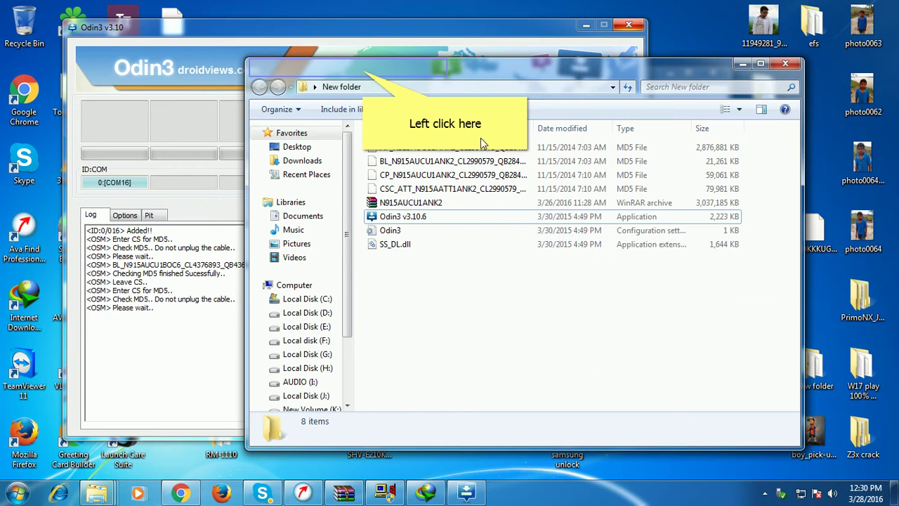
# Shift the firmware folder window aside and open the DCIM folder on Removable Disk (N:) through its AutoPlay prompt.
pyautogui.moveTo(364, 72); pyautogui.dragTo(472, 57)
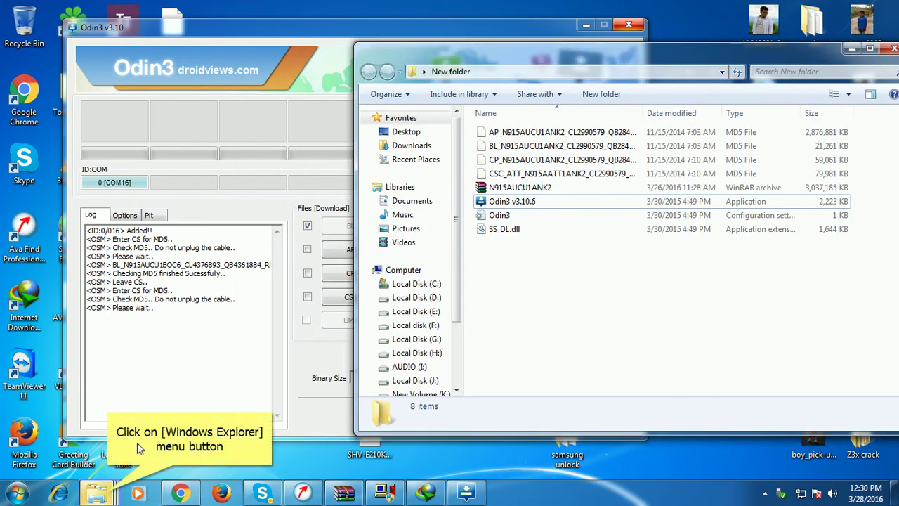
pyautogui.click(106, 495)
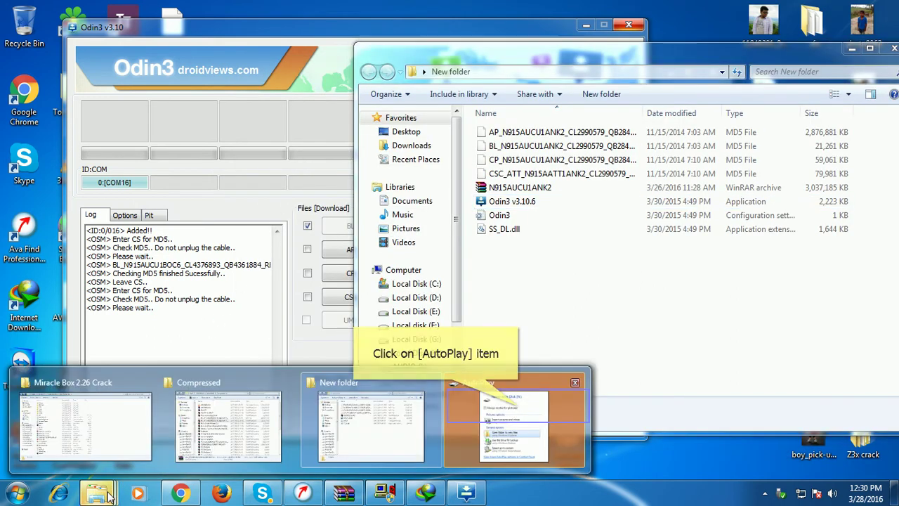
pyautogui.click(520, 412)
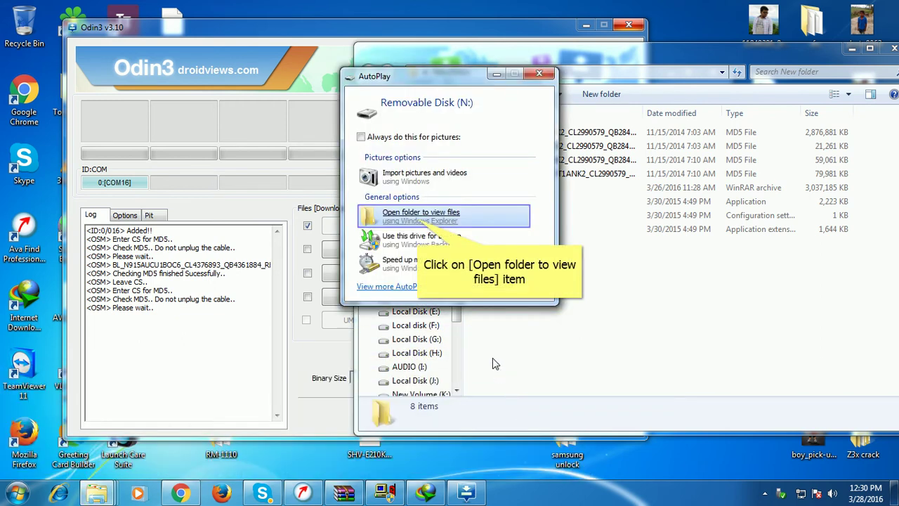
pyautogui.click(420, 222)
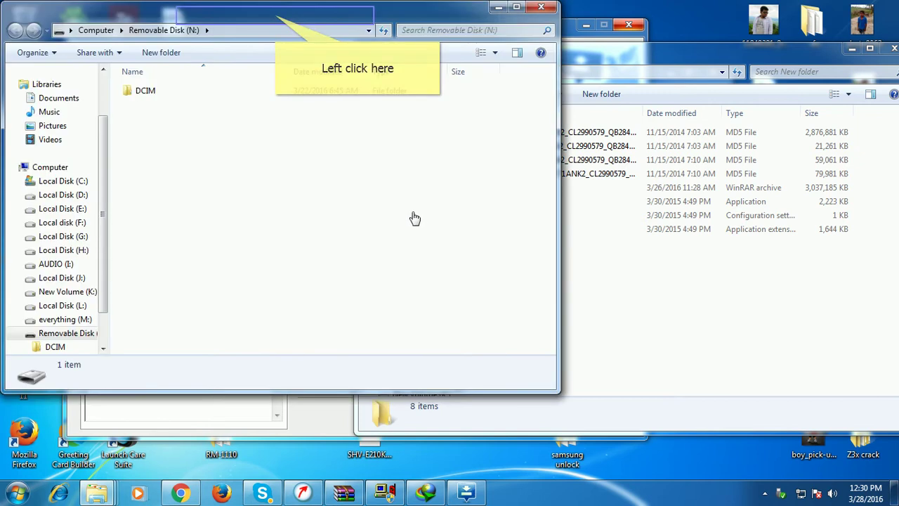
pyautogui.click(277, 21)
pyautogui.moveTo(276, 20); pyautogui.dragTo(759, 38)
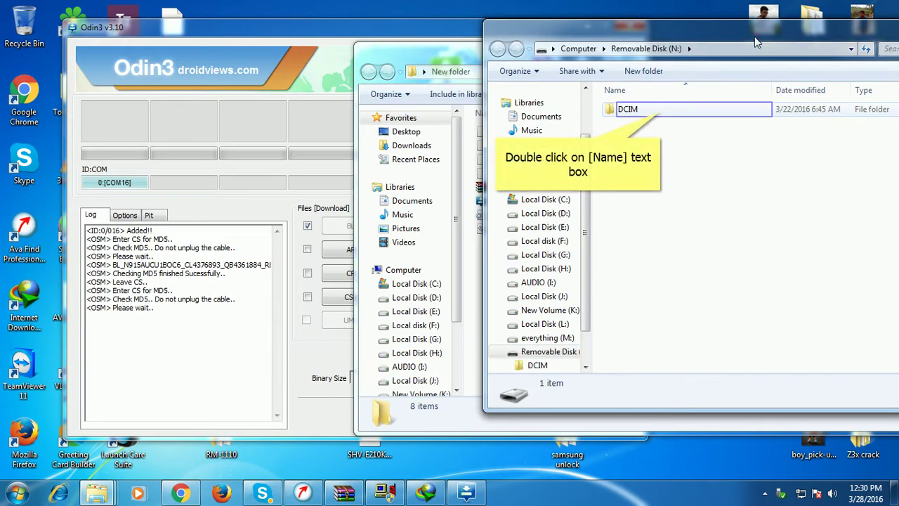
pyautogui.doubleClick(660, 116)
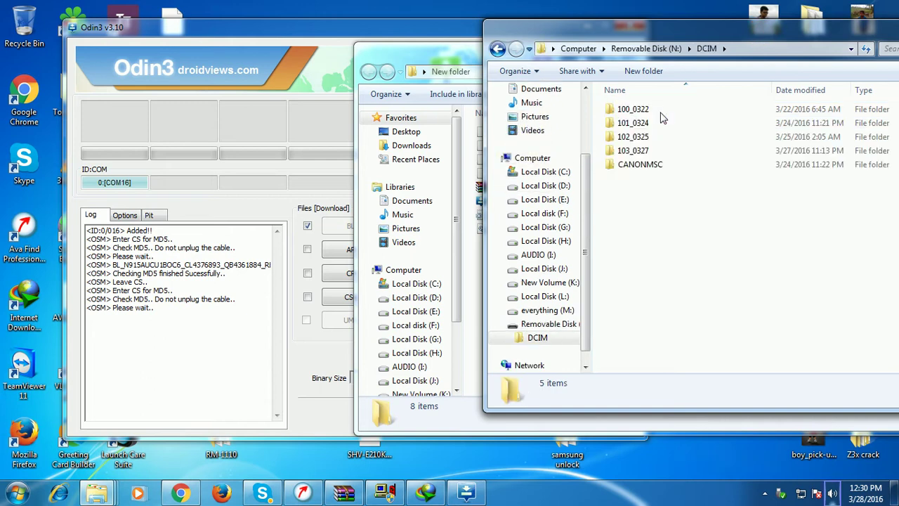
# Mute the computer's speakers.
pyautogui.click(832, 493)
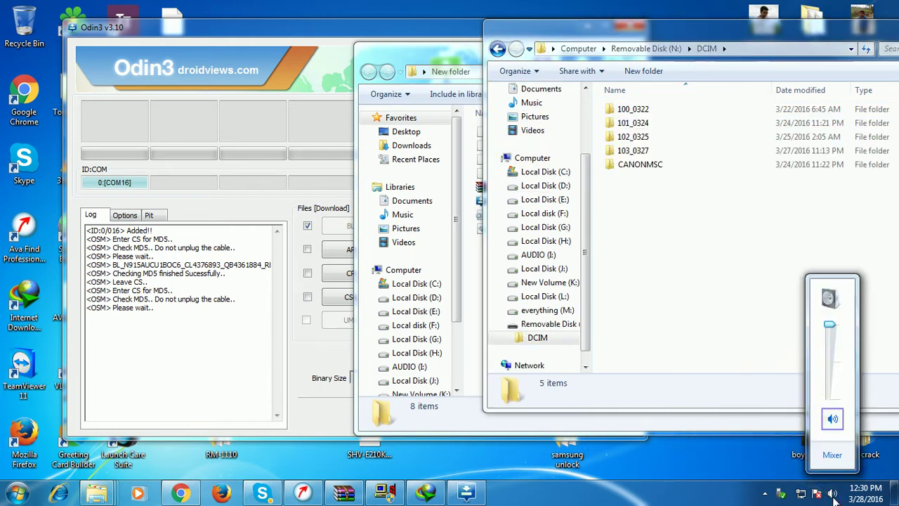
pyautogui.click(832, 420)
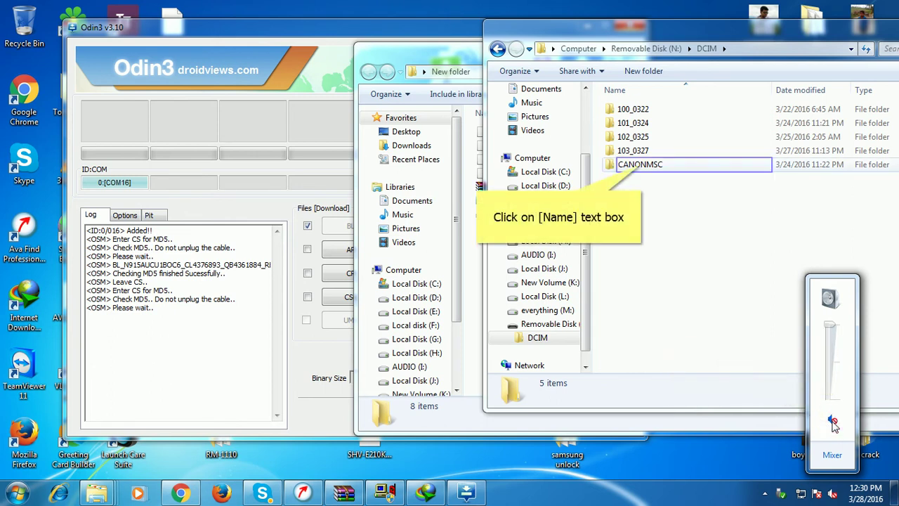
# Check the contents of the CANONMSC folder and return to the DCIM folder.
pyautogui.click(641, 166)
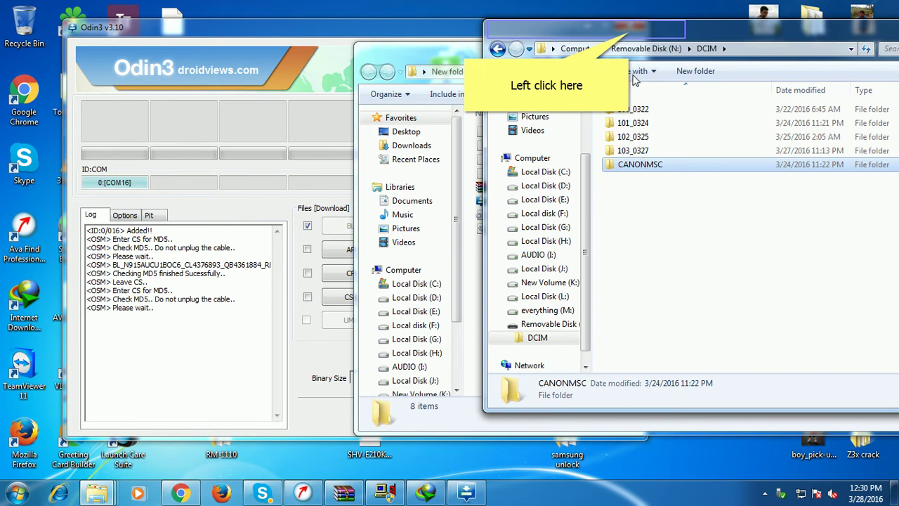
pyautogui.moveTo(628, 33); pyautogui.dragTo(454, 33)
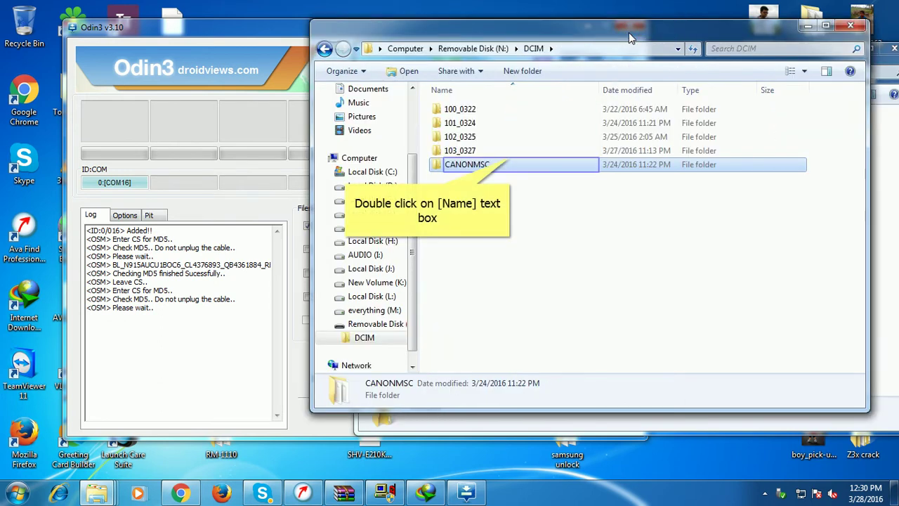
pyautogui.doubleClick(512, 163)
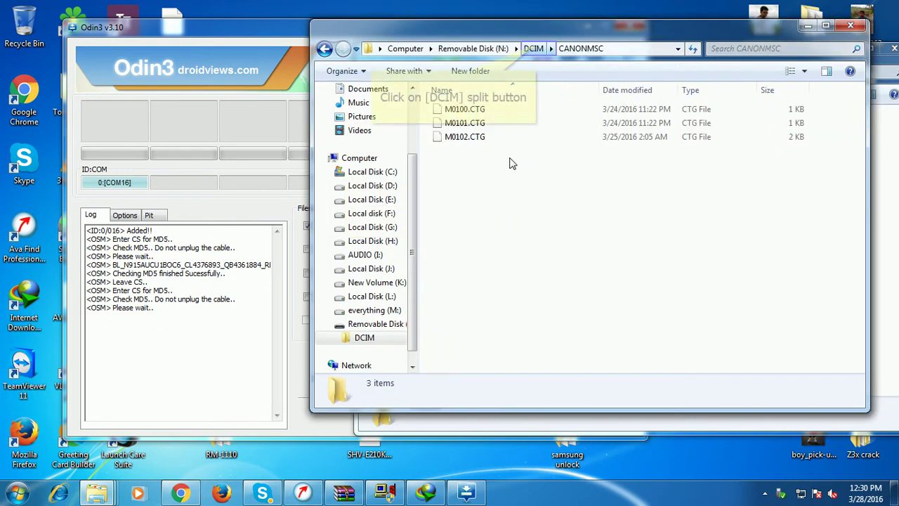
pyautogui.click(534, 48)
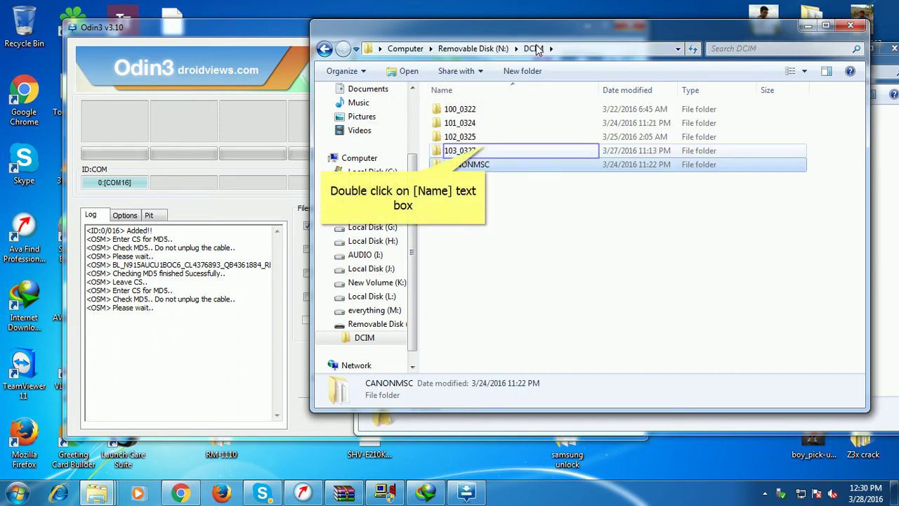
# Open the 103_0327 folder and play the MVI_0007 video full screen in VLC media player.
pyautogui.doubleClick(485, 150)
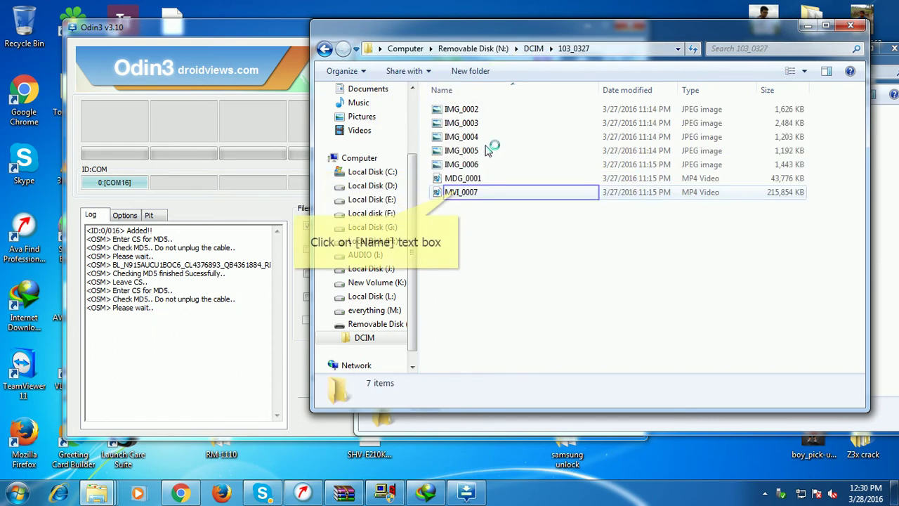
pyautogui.click(460, 193)
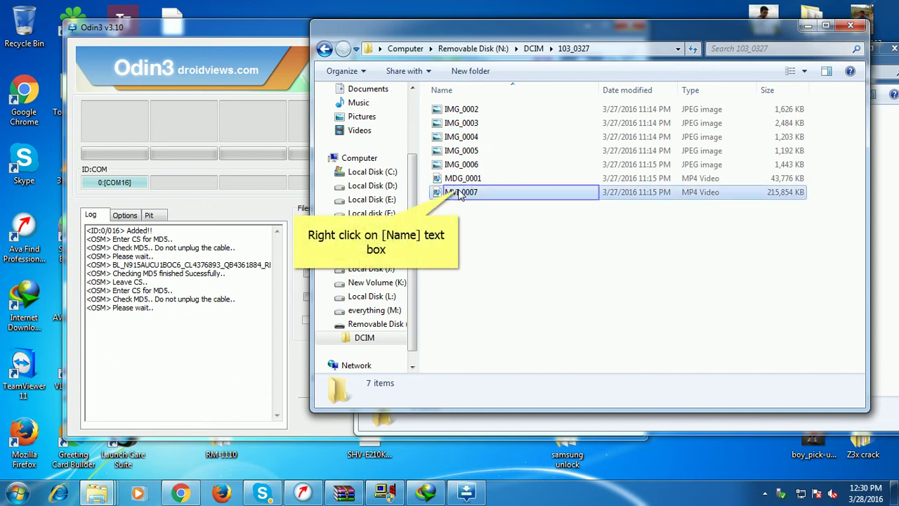
pyautogui.rightClick(460, 193)
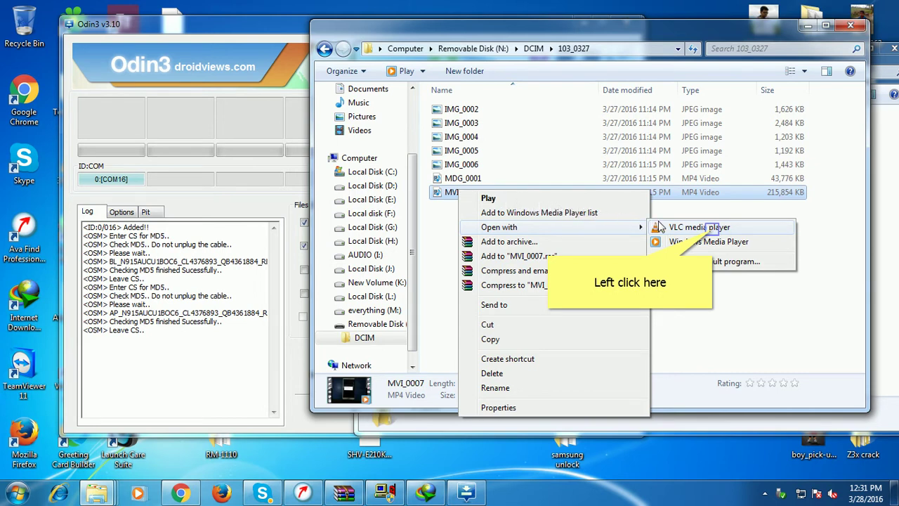
pyautogui.click(713, 233)
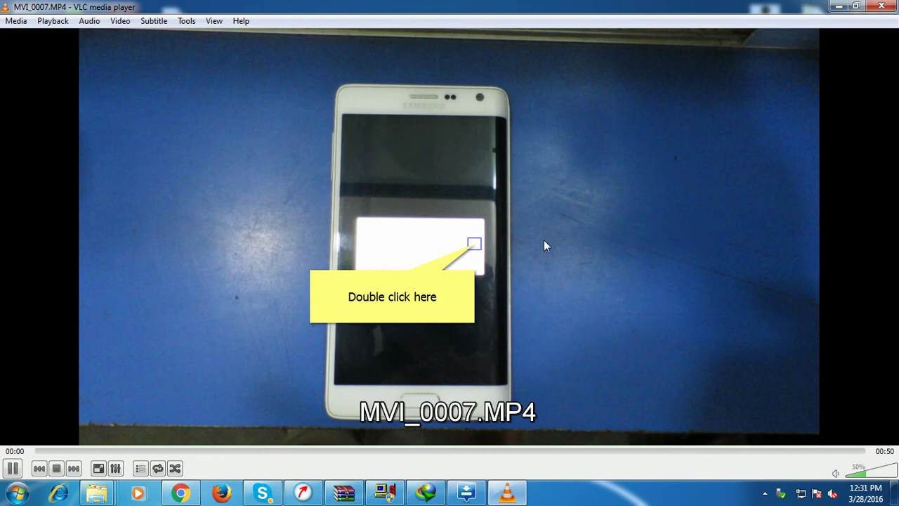
pyautogui.doubleClick(473, 245)
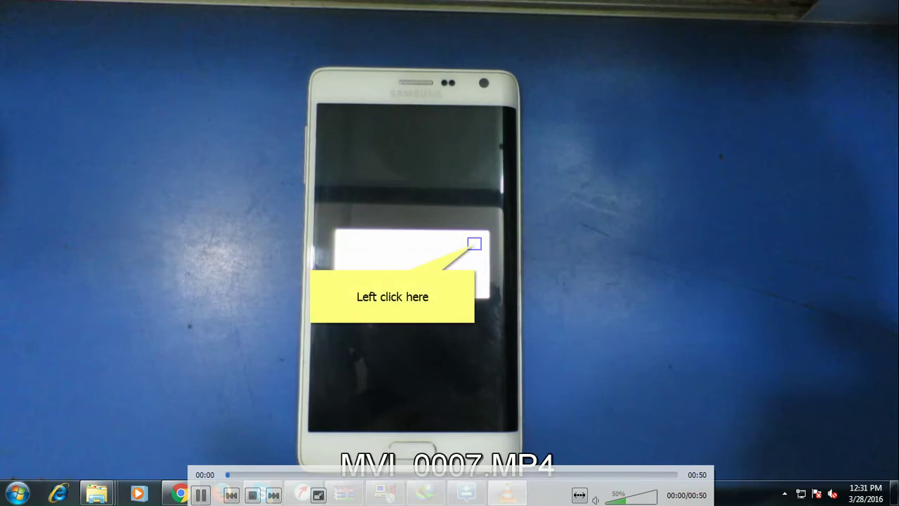
pyautogui.click(475, 244)
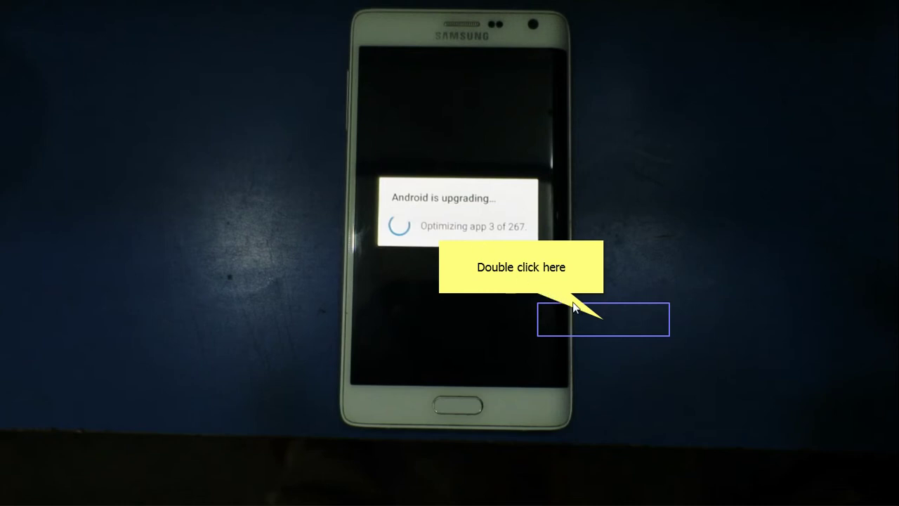
# Leave full-screen playback, close VLC media player and switch to the Odin3 window.
pyautogui.doubleClick(604, 320)
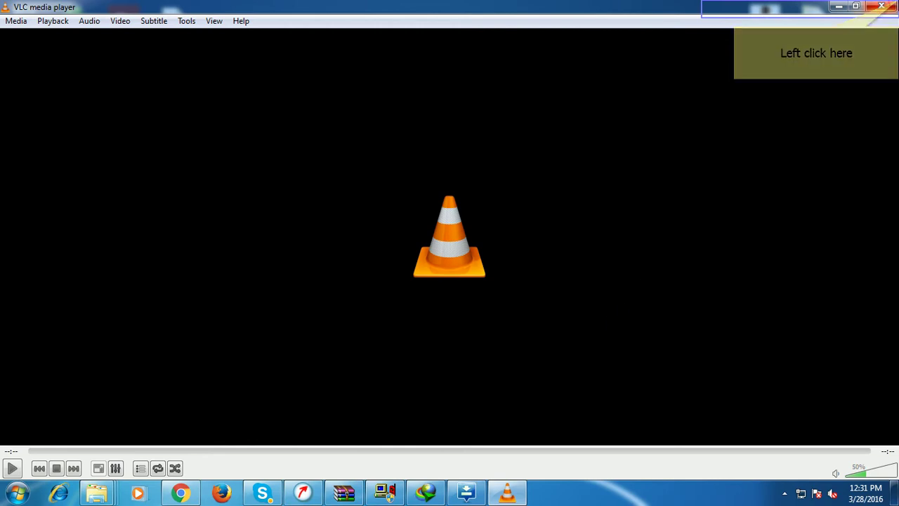
pyautogui.click(881, 7)
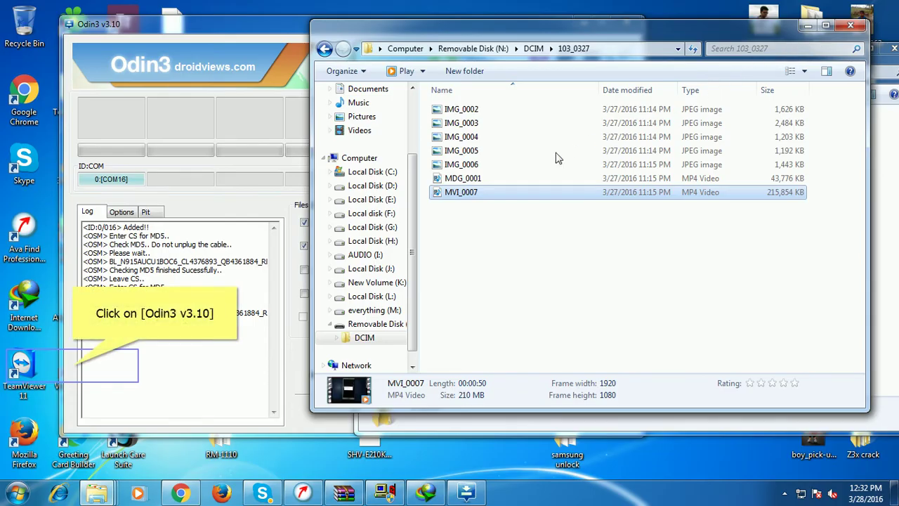
pyautogui.click(73, 370)
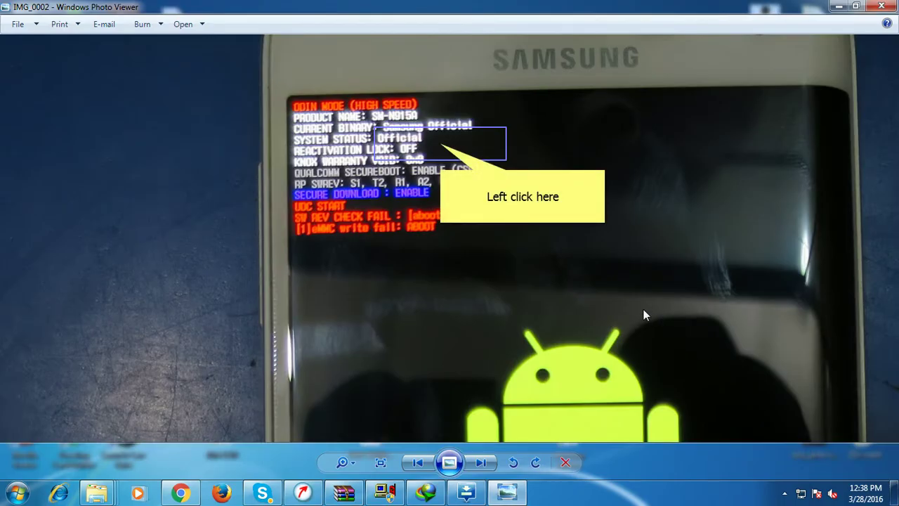
# Examine the phone's download-mode messages in photos IMG_0002 to IMG_0004, then minimize the photo viewer and folder window.
pyautogui.click(443, 149)
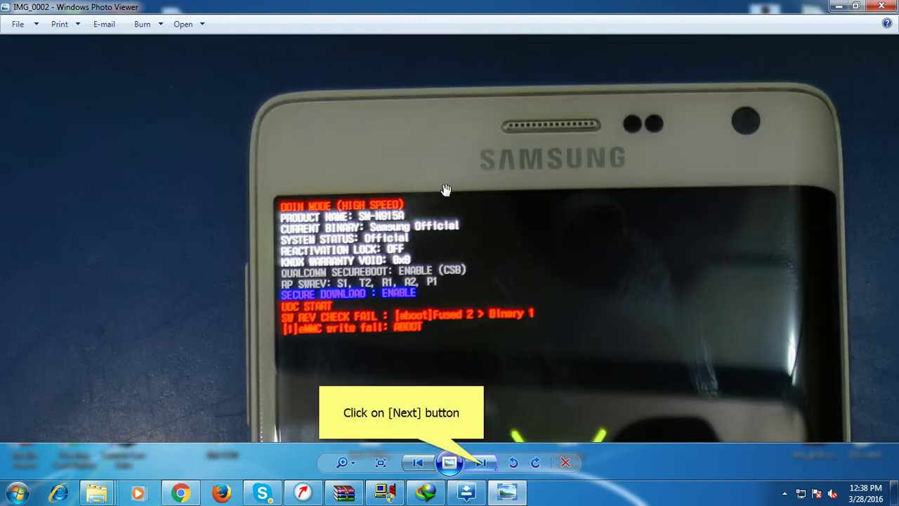
pyautogui.click(483, 463)
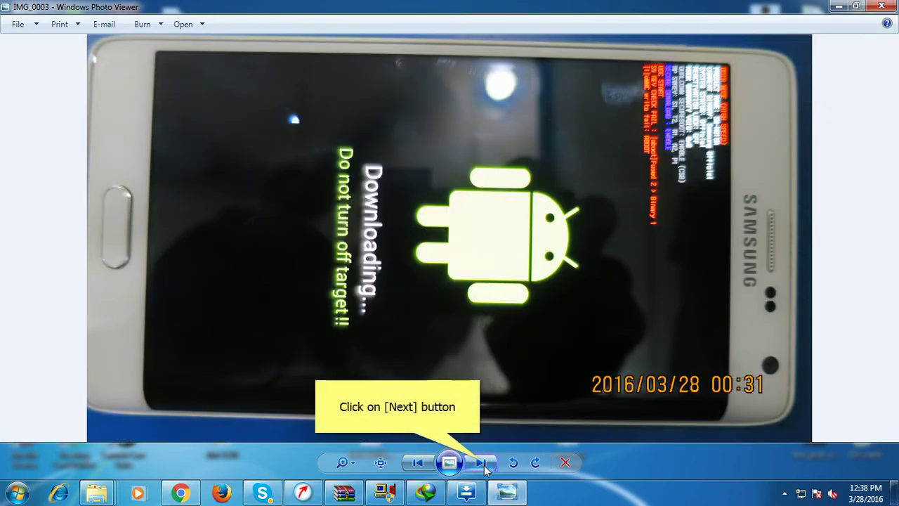
pyautogui.click(483, 462)
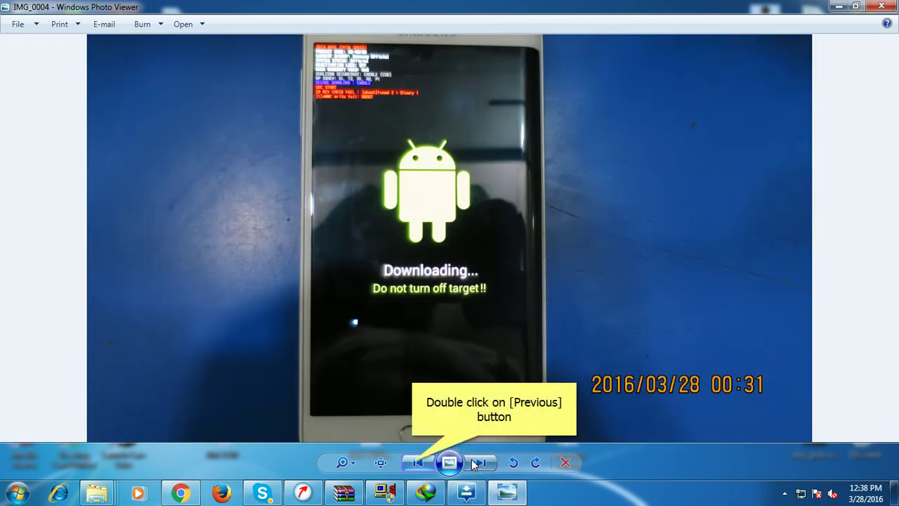
pyautogui.doubleClick(416, 465)
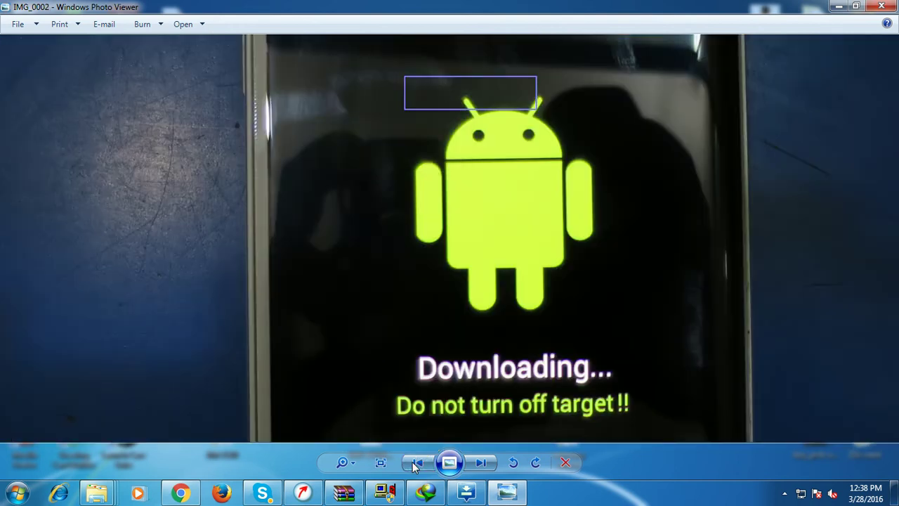
pyautogui.click(470, 95)
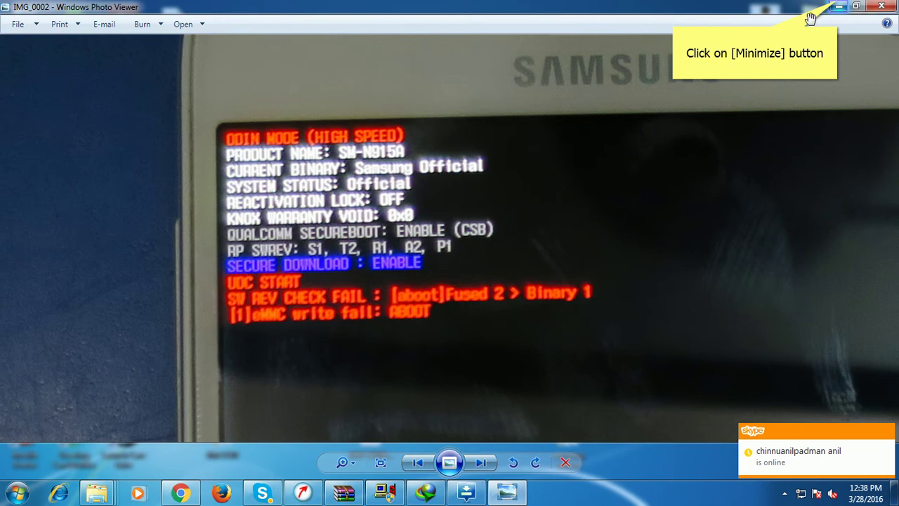
pyautogui.click(839, 6)
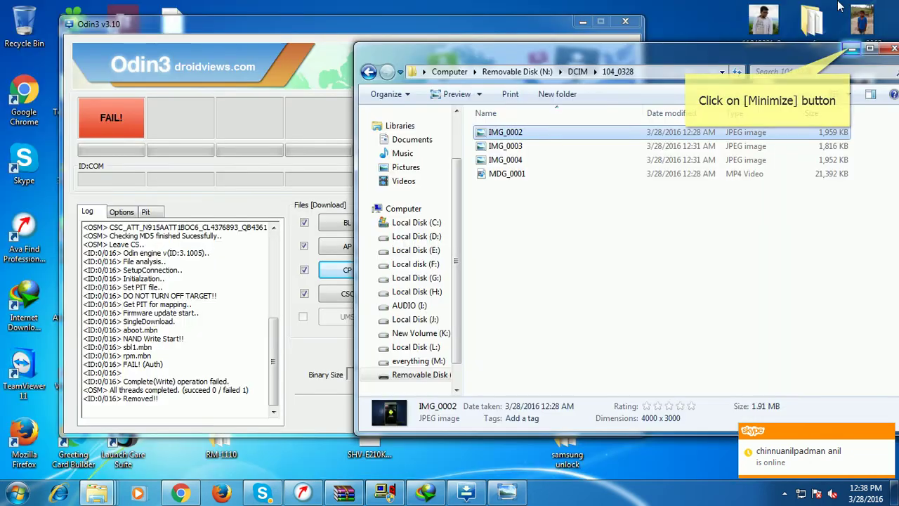
pyautogui.click(850, 48)
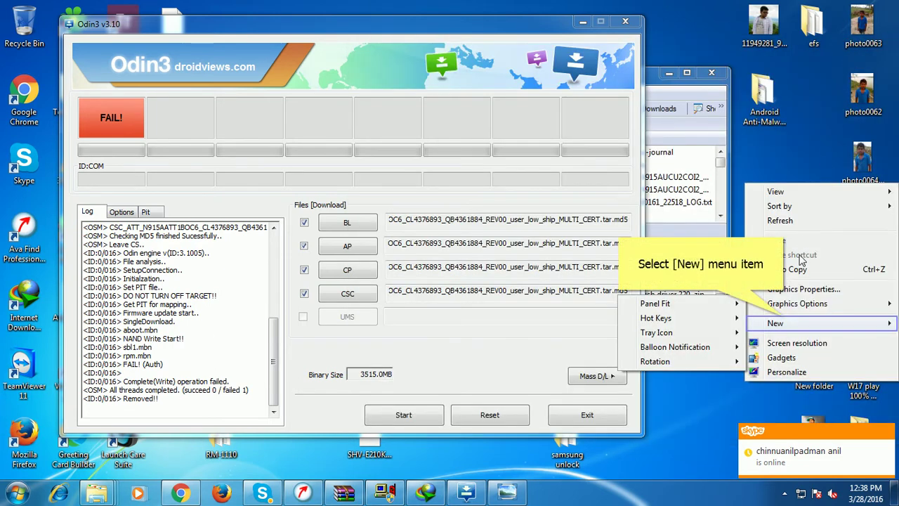
# Create a Rich Text Document on the desktop, write "this is problem" in it and minimize it.
pyautogui.click(782, 323)
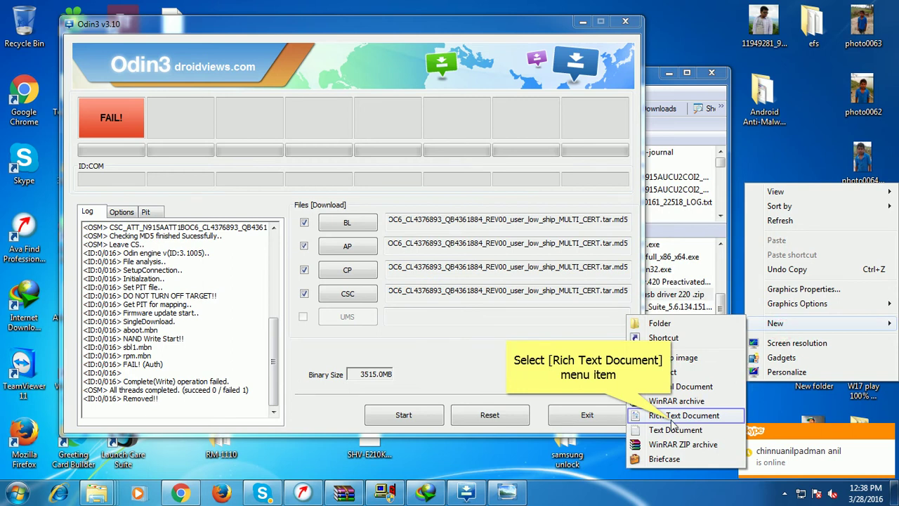
pyautogui.click(672, 419)
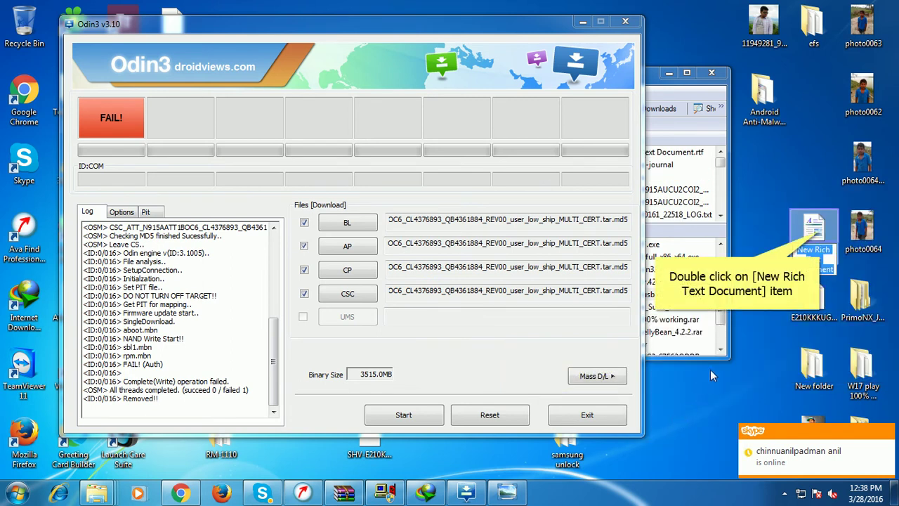
pyautogui.doubleClick(816, 230)
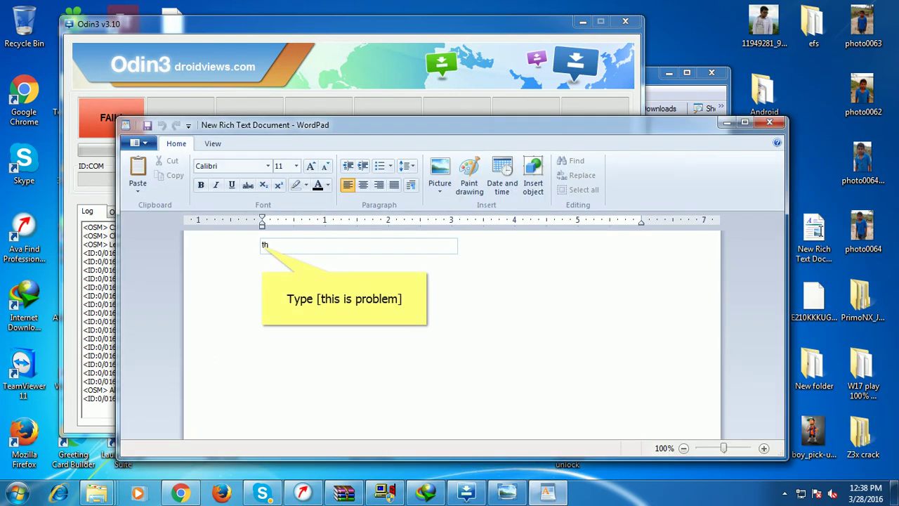
pyautogui.write('this is problem')
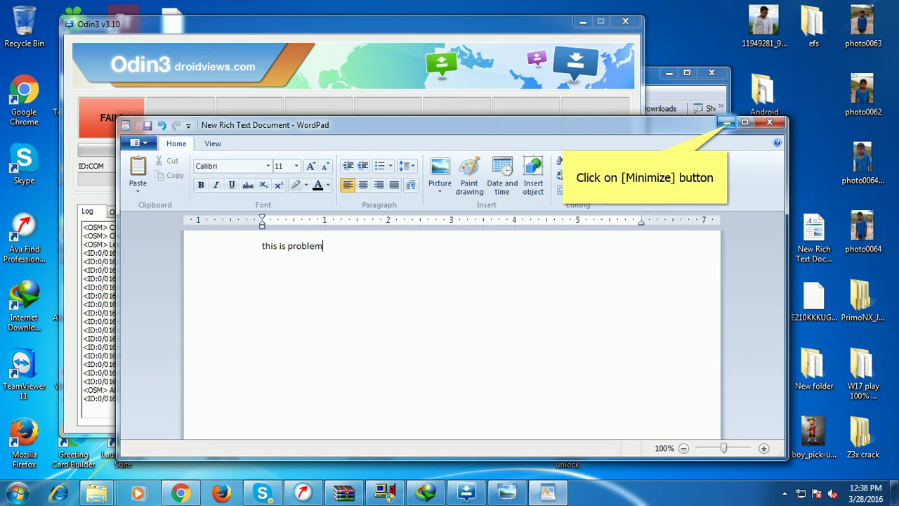
pyautogui.click(727, 122)
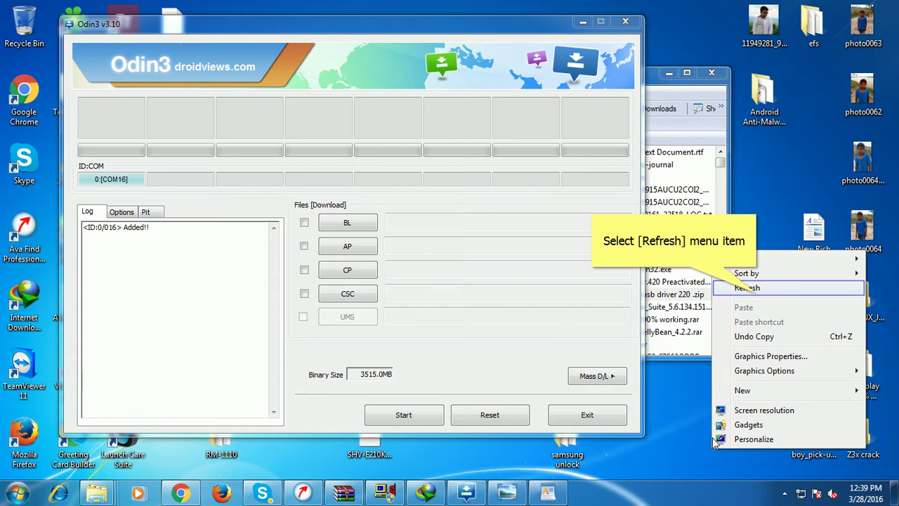
# Refresh the desktop and load a firmware file into the AP slot of Odin3.
pyautogui.click(748, 288)
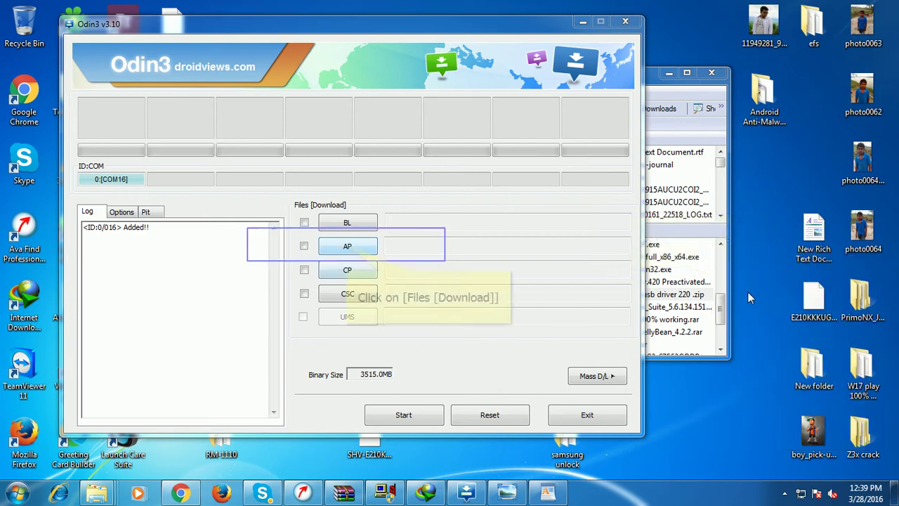
pyautogui.click(348, 247)
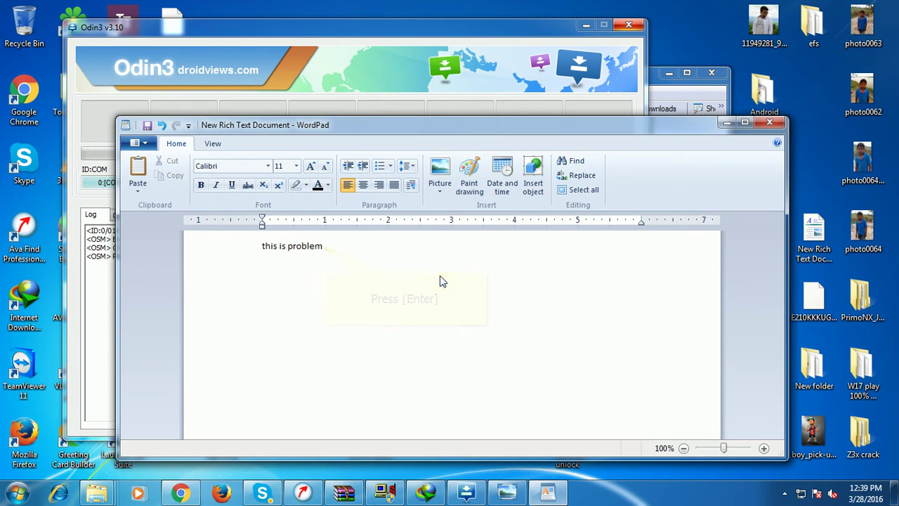
# Add the line "now i am tring to resolve" to the note, minimize it and close the Ava Find window.
pyautogui.press('Return')
pyautogui.write('now')
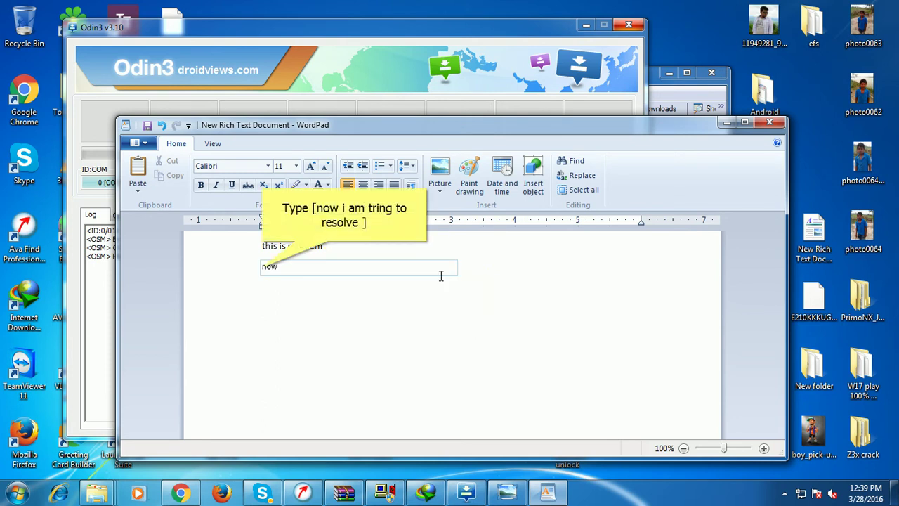
pyautogui.write(' i am tring to resolve')
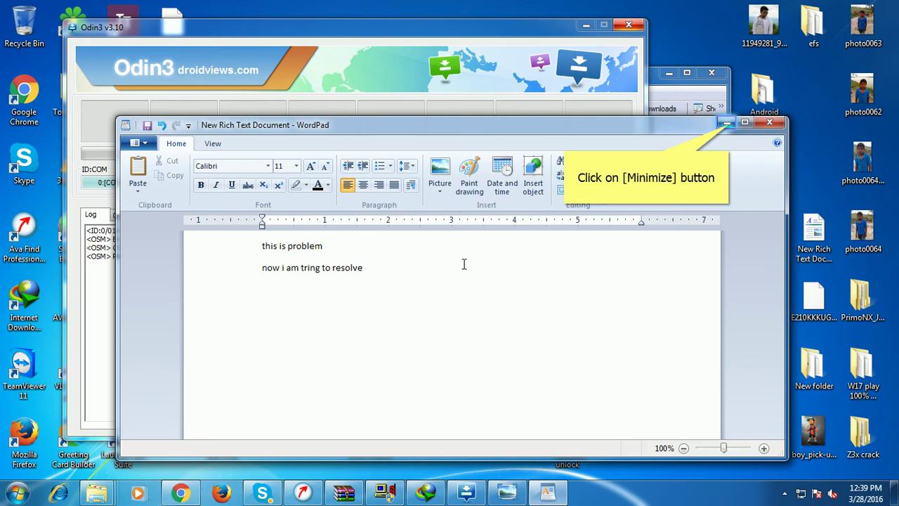
pyautogui.click(727, 123)
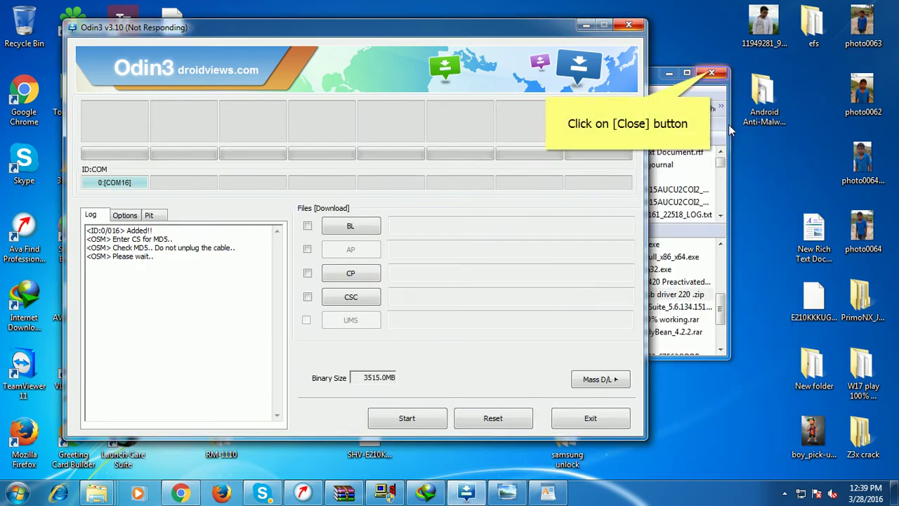
pyautogui.click(711, 74)
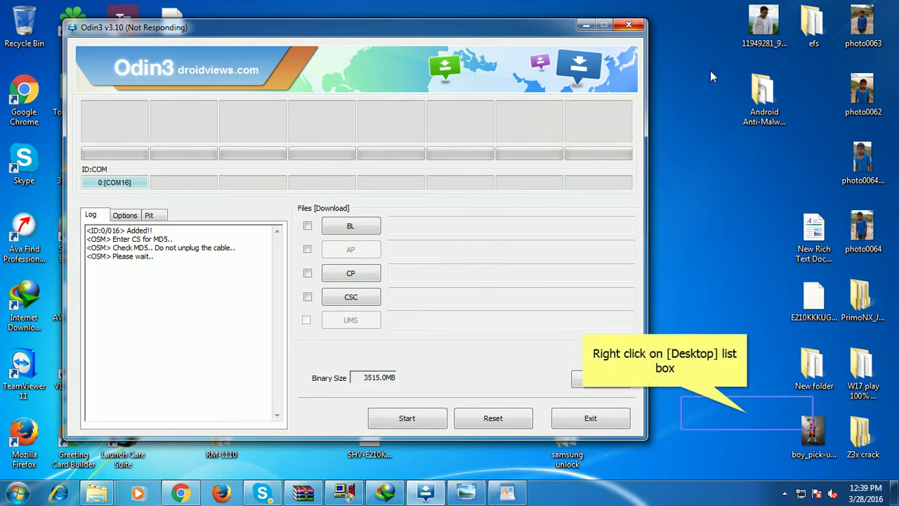
pyautogui.rightClick(747, 413)
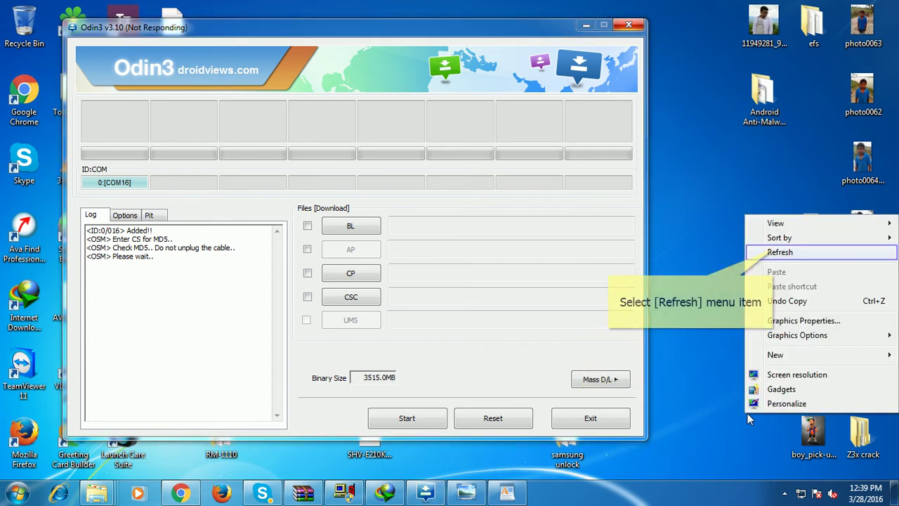
pyautogui.click(774, 252)
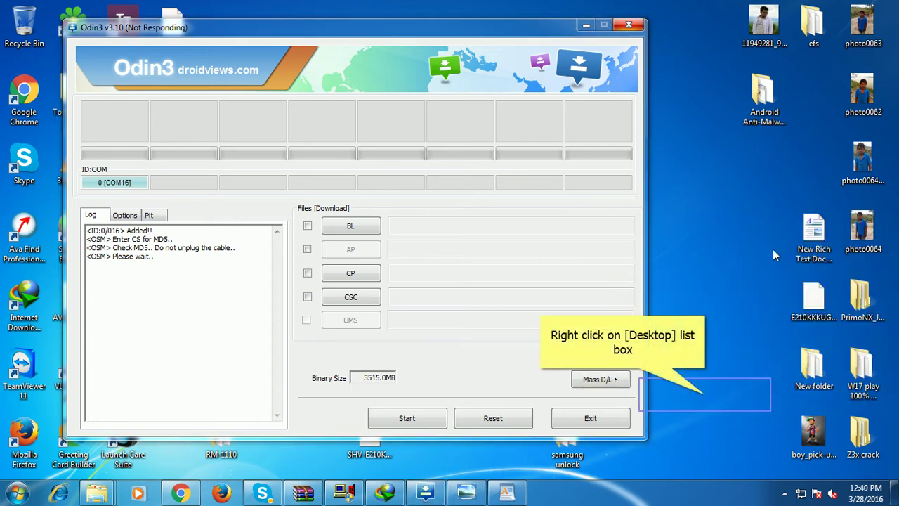
pyautogui.rightClick(705, 395)
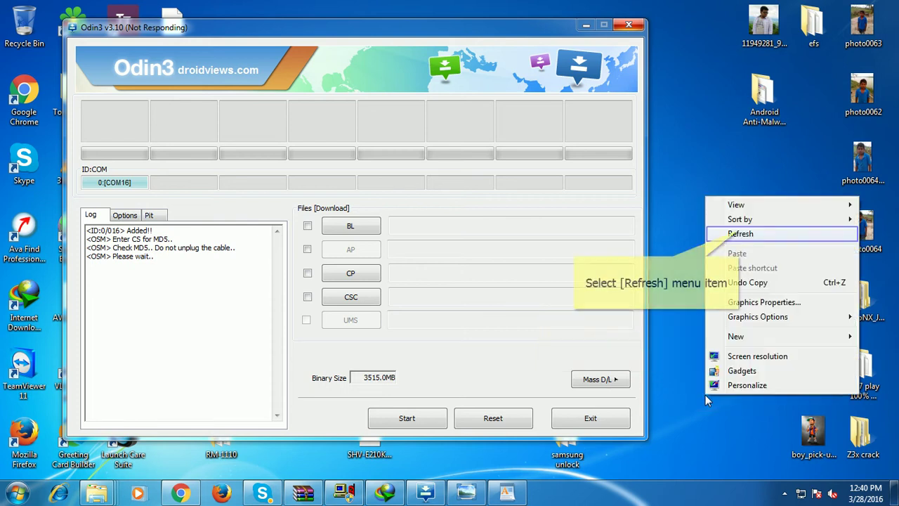
pyautogui.click(738, 233)
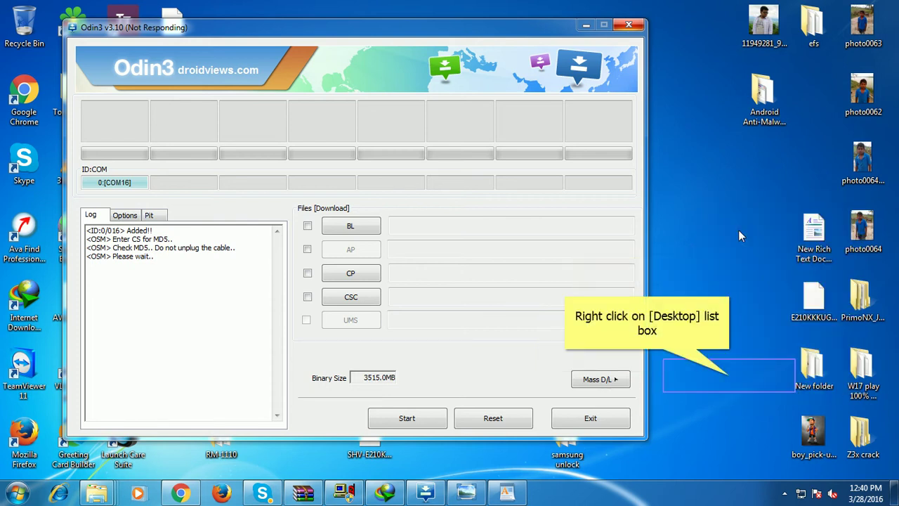
pyautogui.rightClick(729, 376)
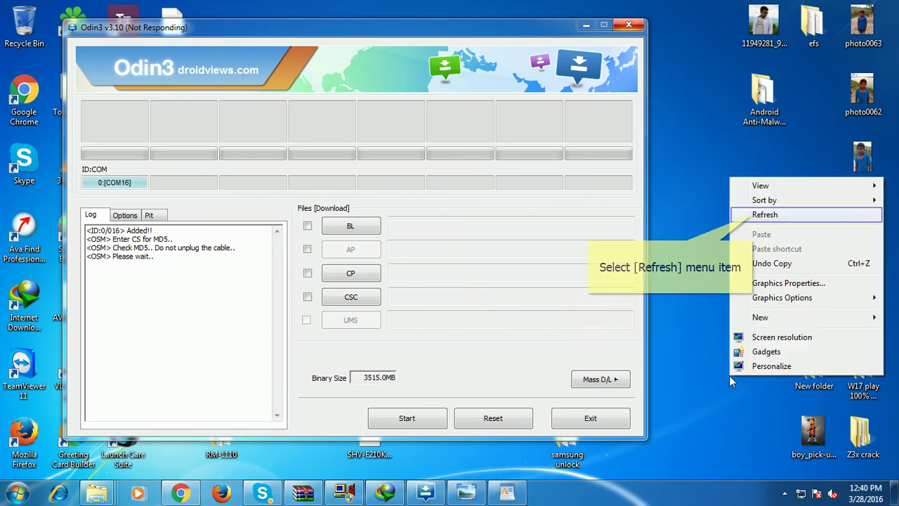
pyautogui.click(752, 214)
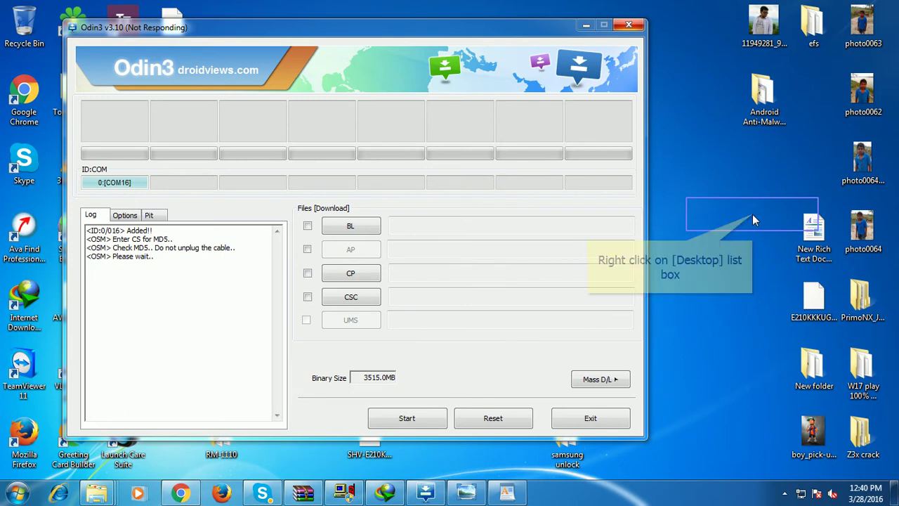
pyautogui.rightClick(752, 215)
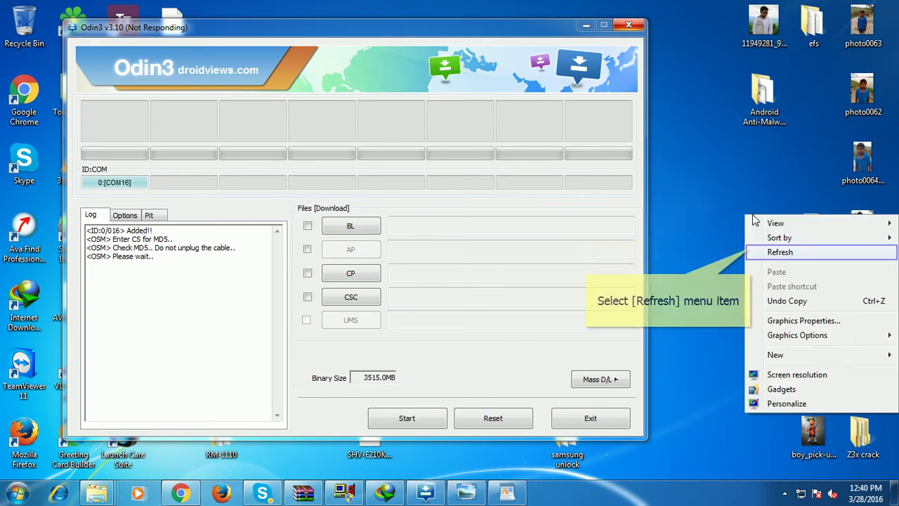
pyautogui.click(750, 252)
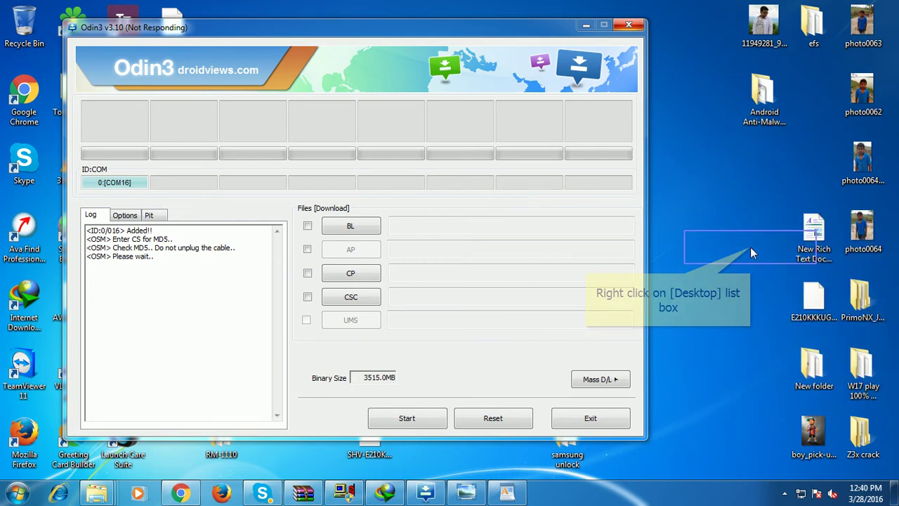
pyautogui.rightClick(752, 253)
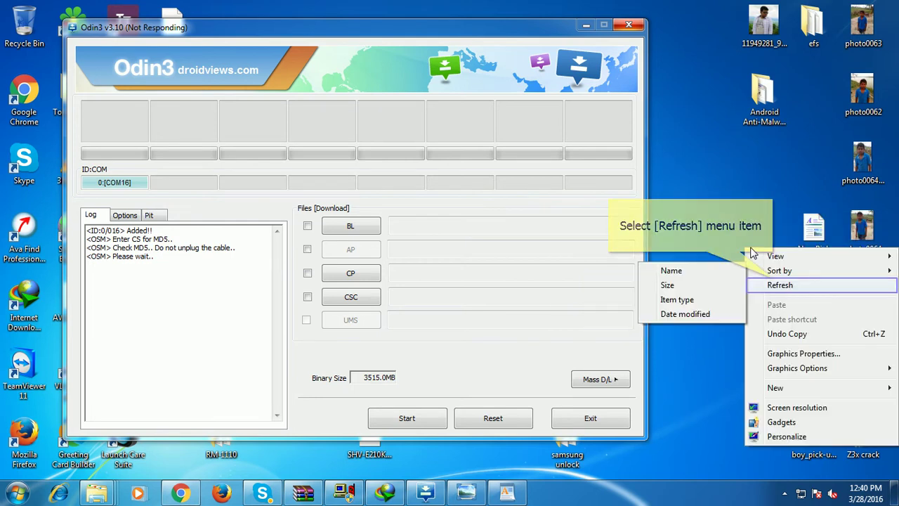
pyautogui.click(776, 284)
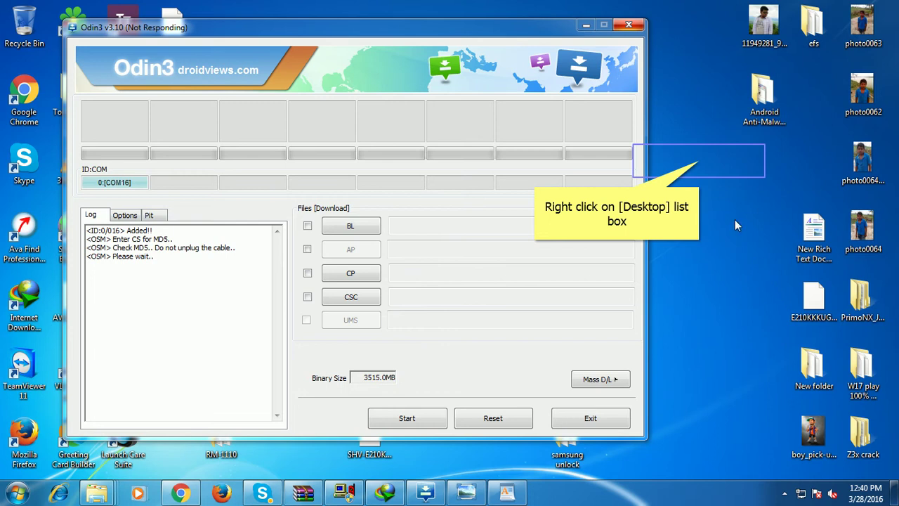
pyautogui.rightClick(700, 166)
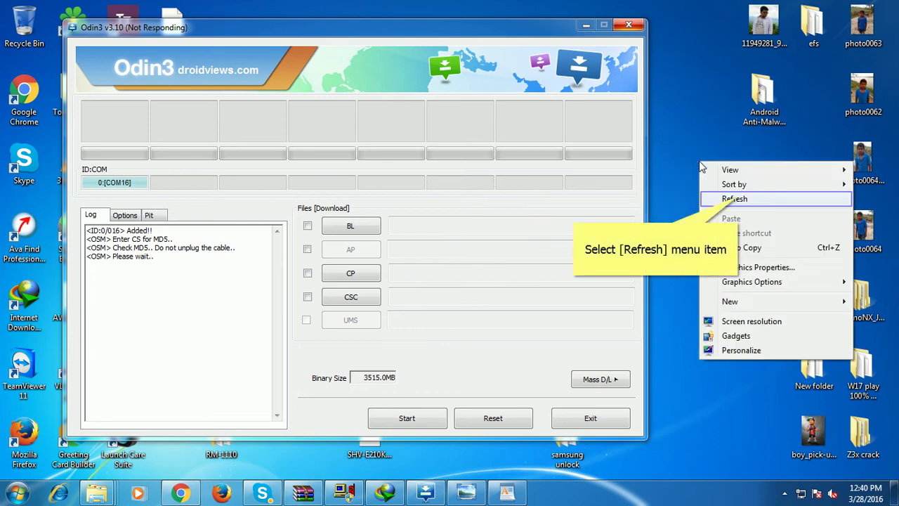
pyautogui.click(738, 198)
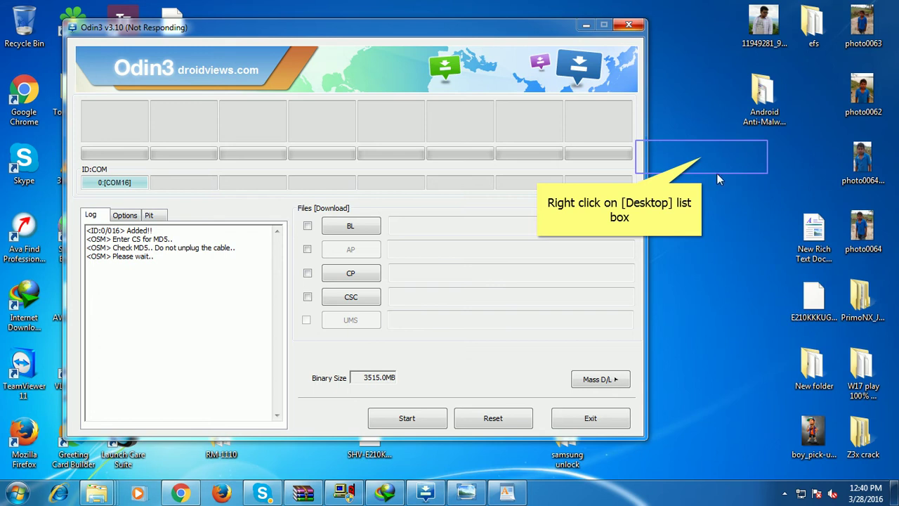
pyautogui.rightClick(702, 158)
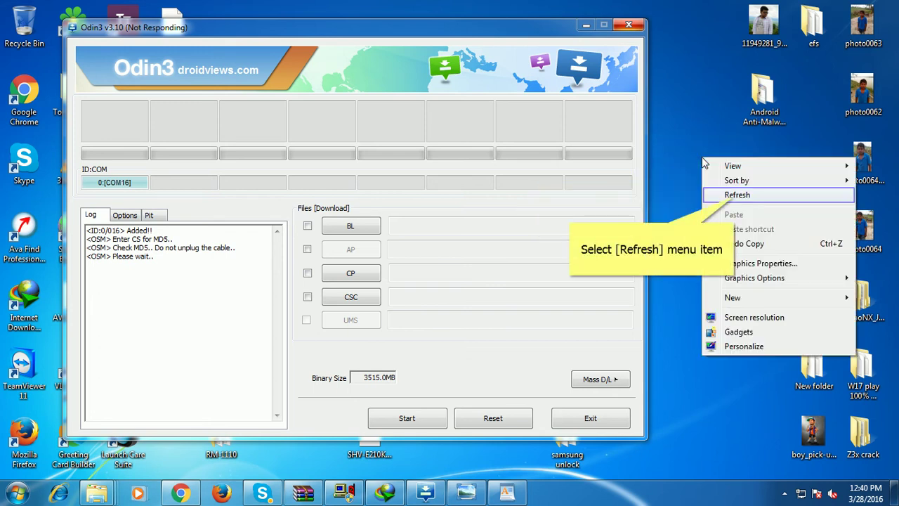
pyautogui.click(734, 196)
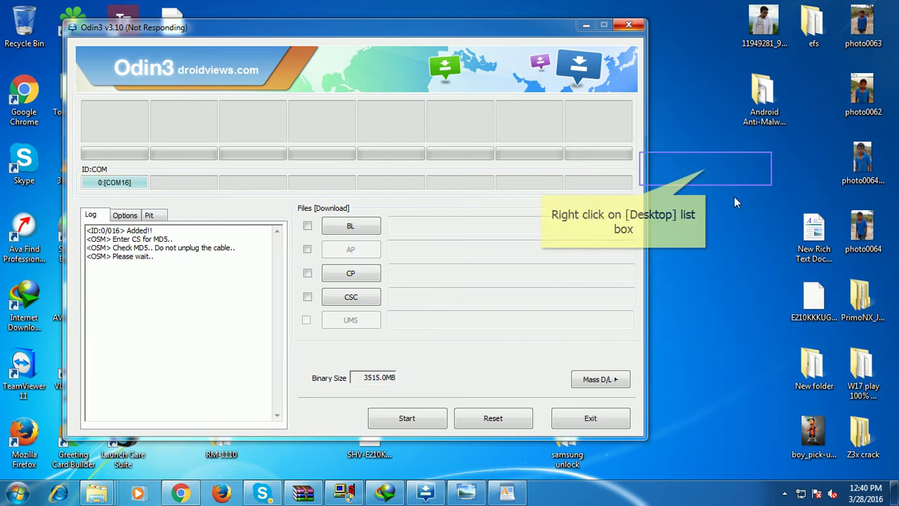
pyautogui.rightClick(706, 171)
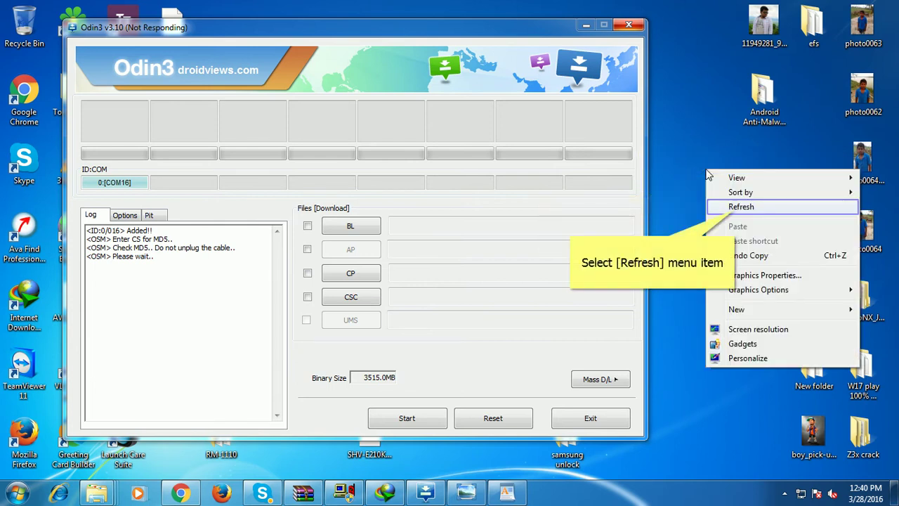
pyautogui.click(735, 210)
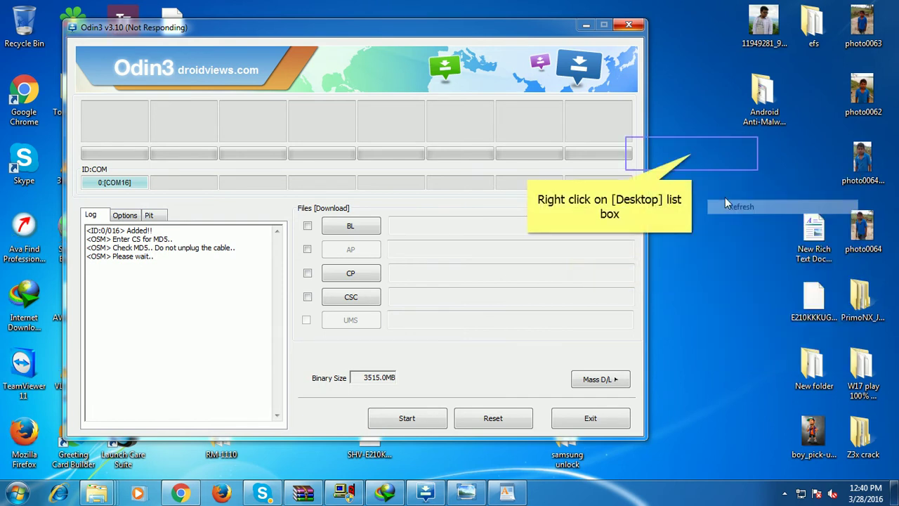
pyautogui.rightClick(693, 159)
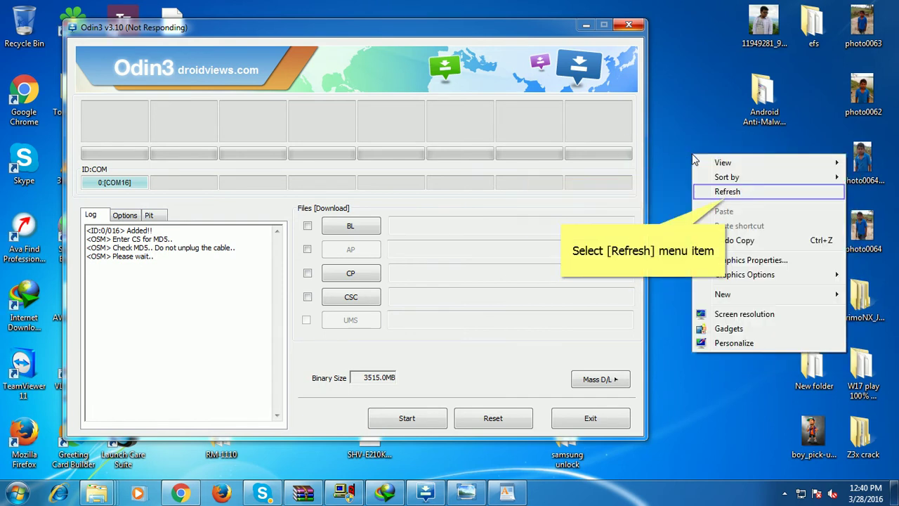
pyautogui.click(724, 195)
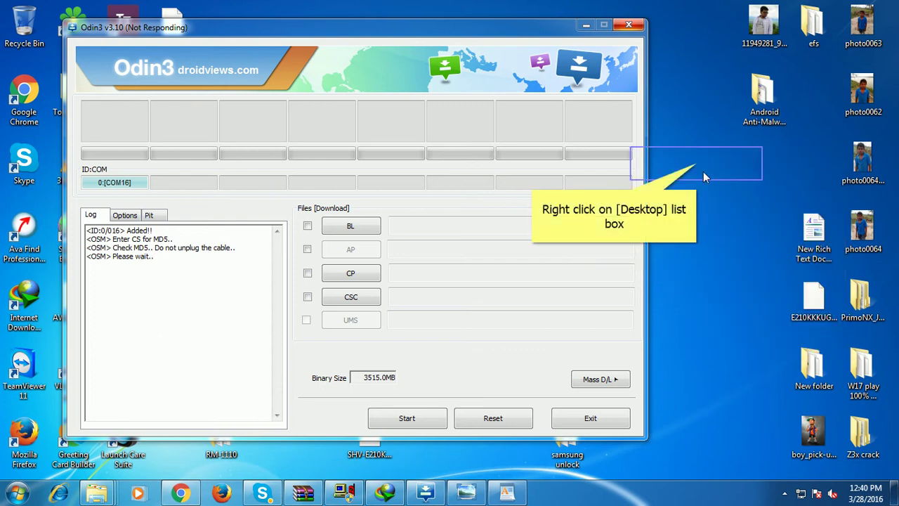
pyautogui.rightClick(696, 163)
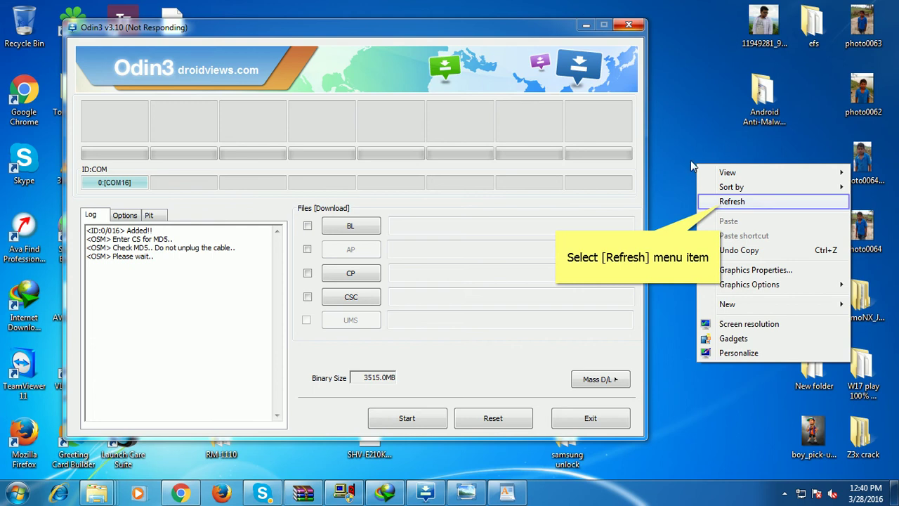
pyautogui.click(720, 203)
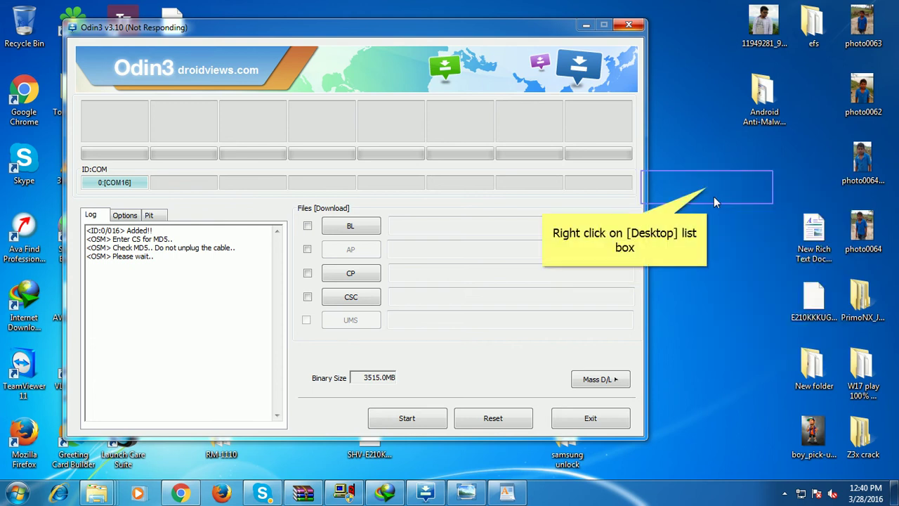
pyautogui.rightClick(707, 189)
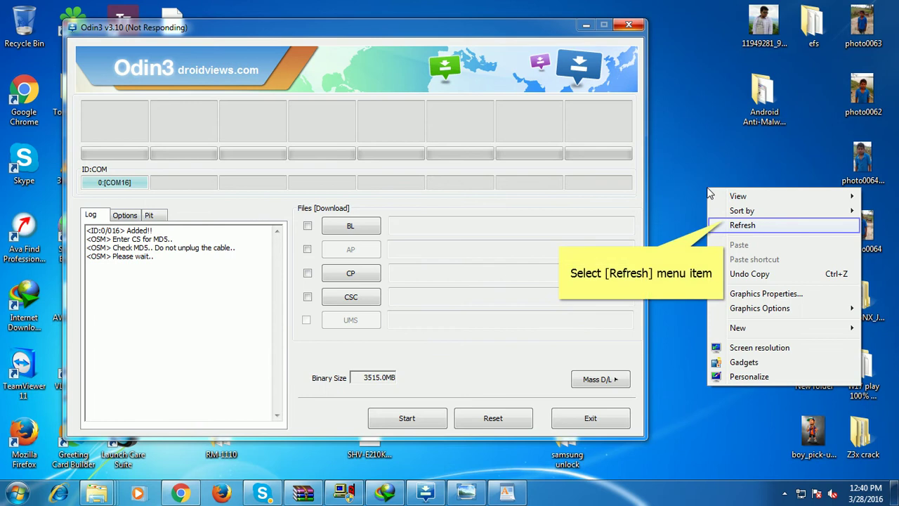
pyautogui.click(726, 225)
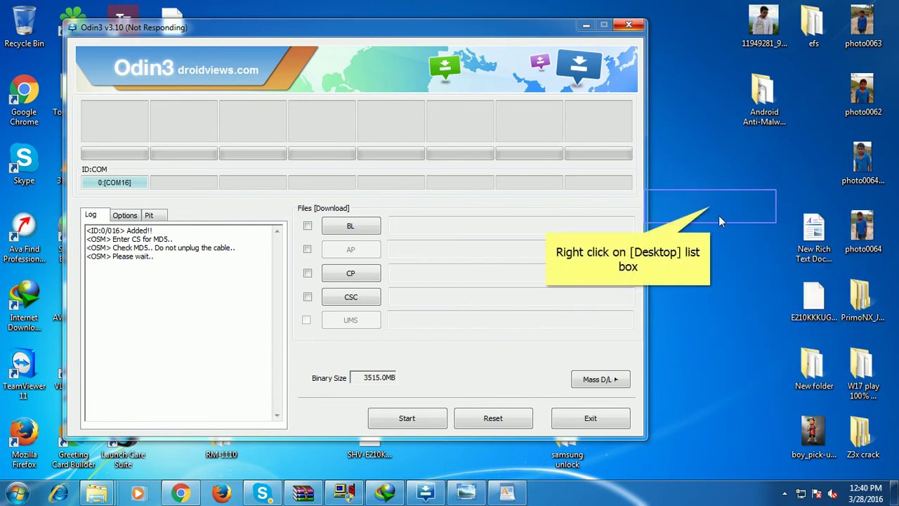
pyautogui.rightClick(711, 208)
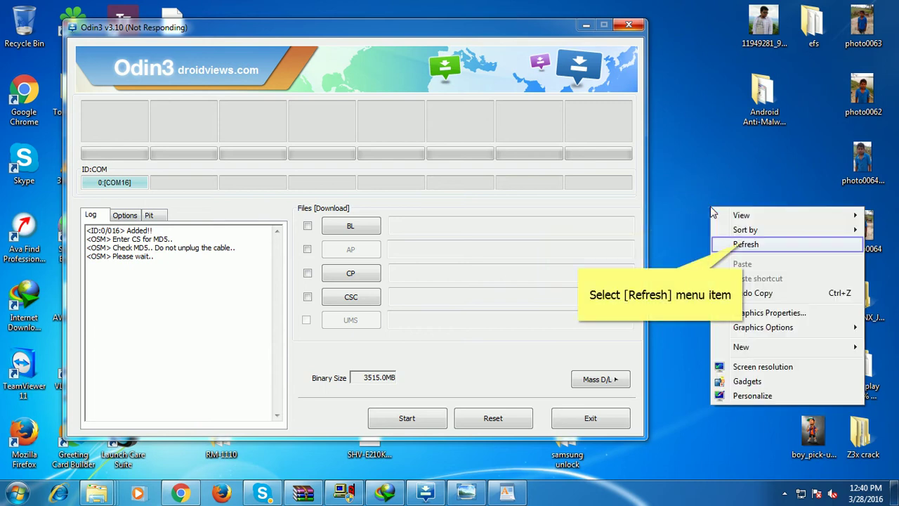
pyautogui.click(741, 243)
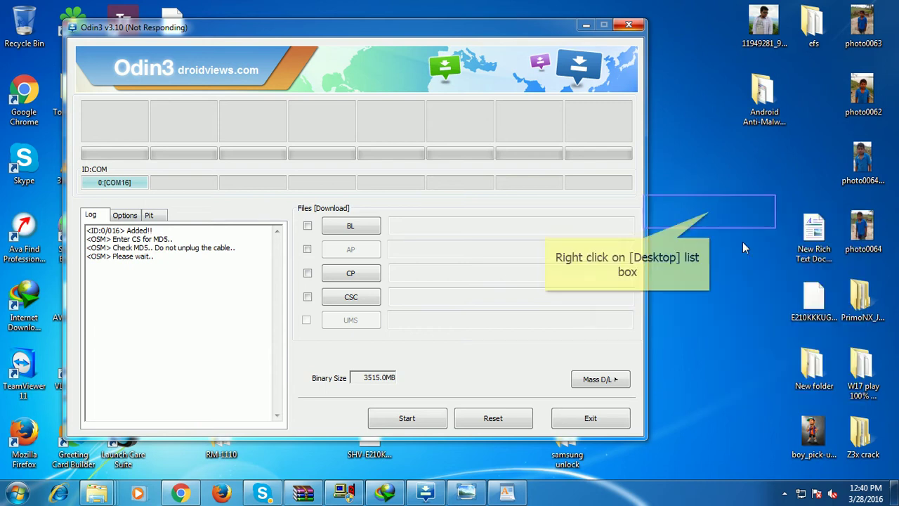
pyautogui.rightClick(709, 212)
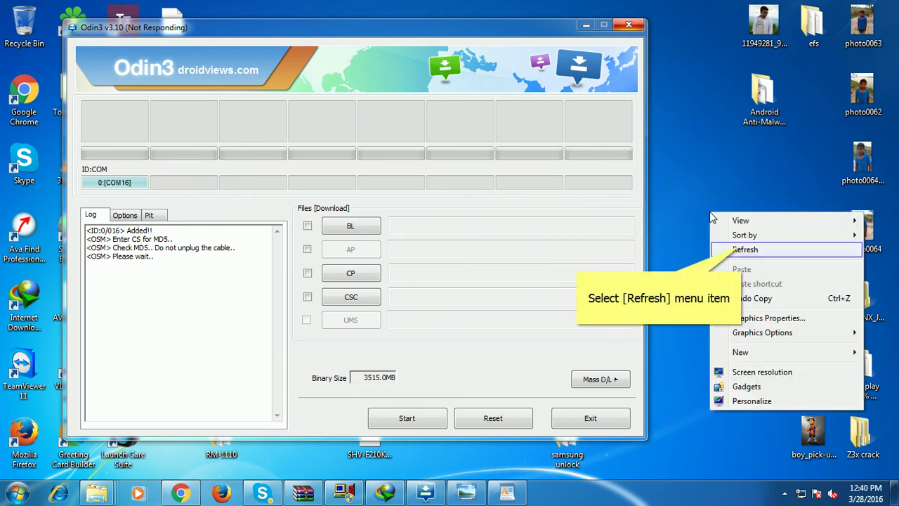
pyautogui.click(743, 249)
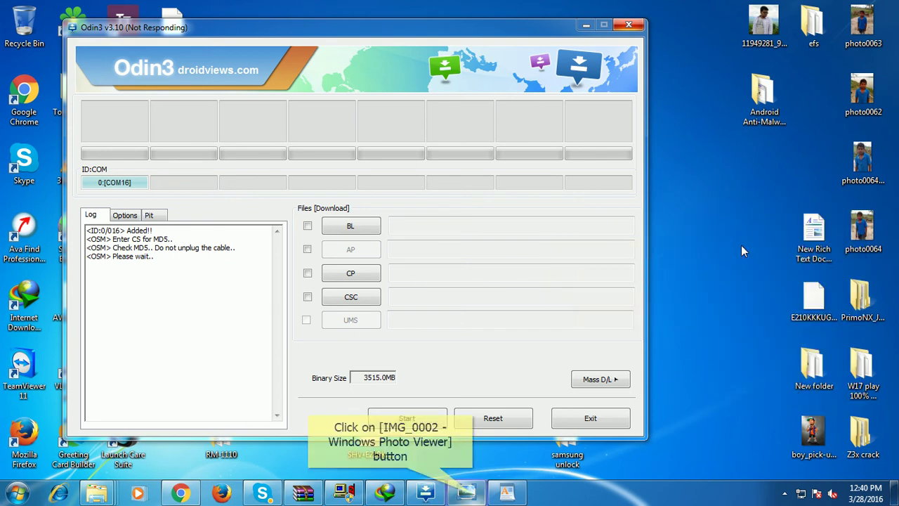
# Re-examine the phone's download-mode error lines in photo IMG_0002, then minimize the photo viewer.
pyautogui.click(469, 493)
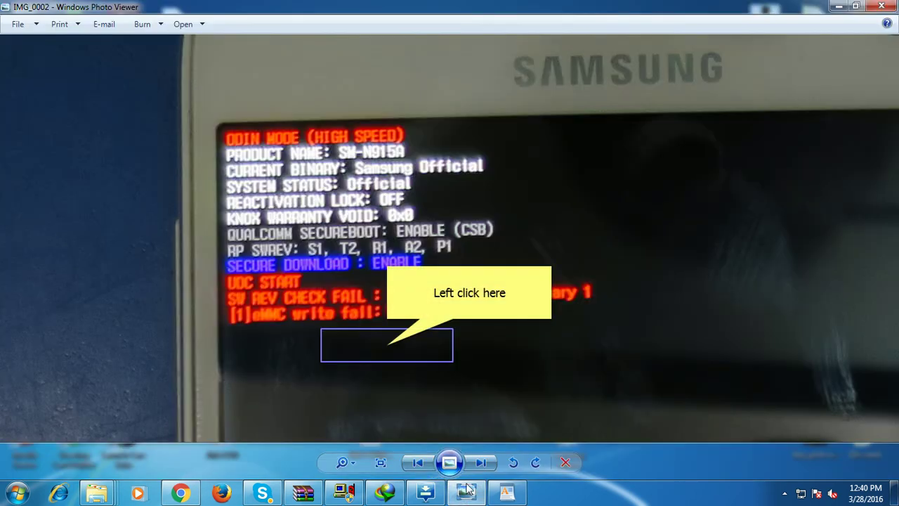
pyautogui.click(387, 345)
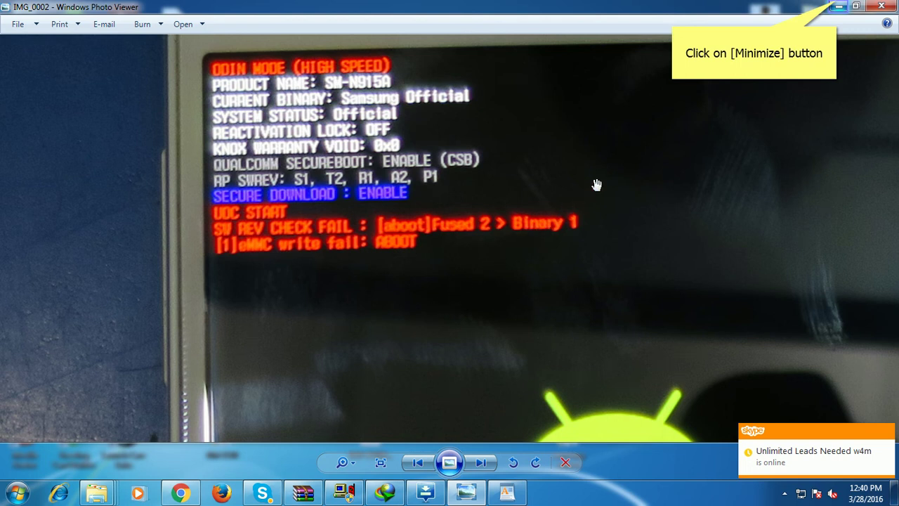
pyautogui.click(839, 6)
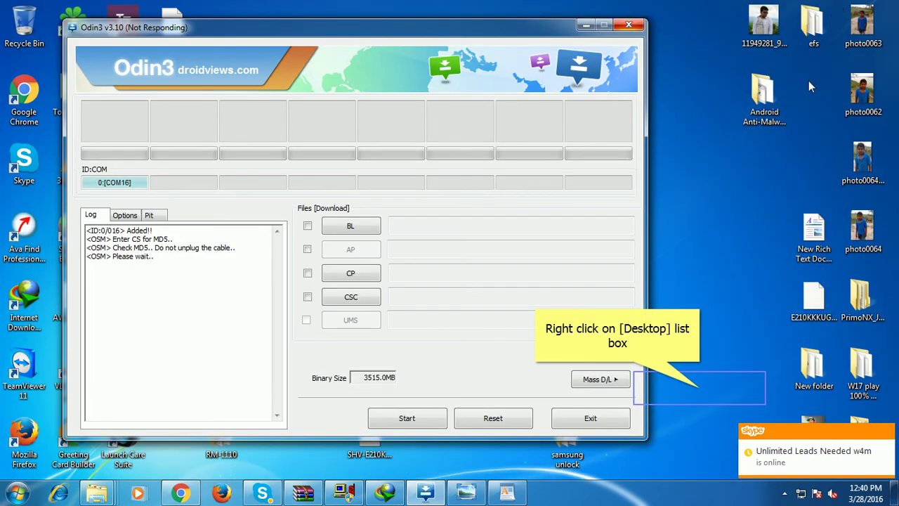
pyautogui.rightClick(700, 387)
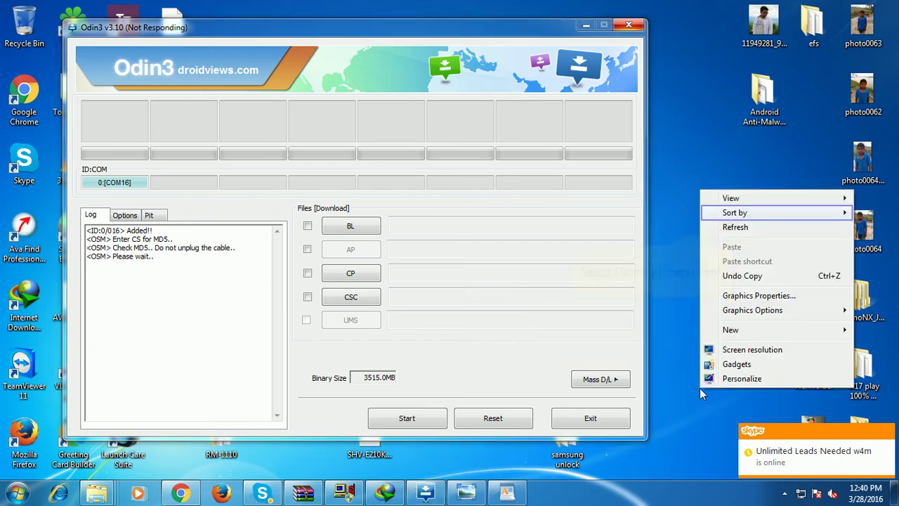
pyautogui.click(733, 215)
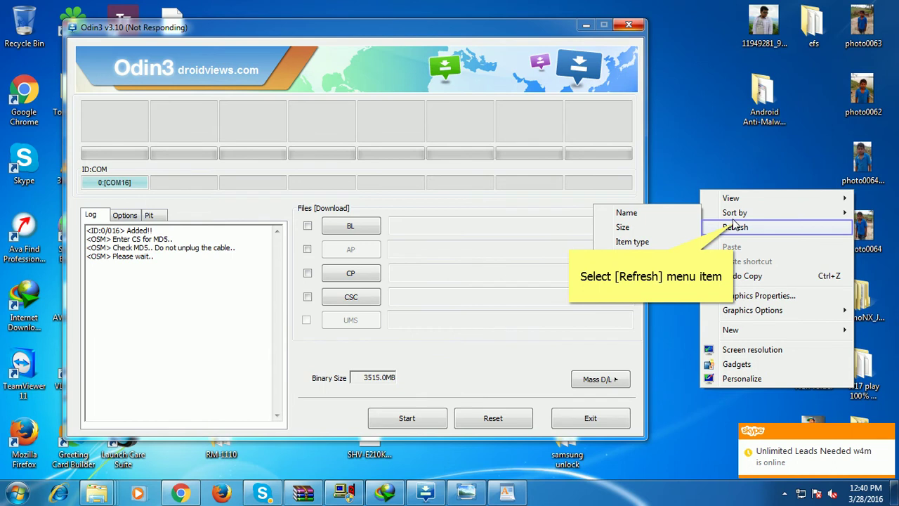
pyautogui.click(733, 223)
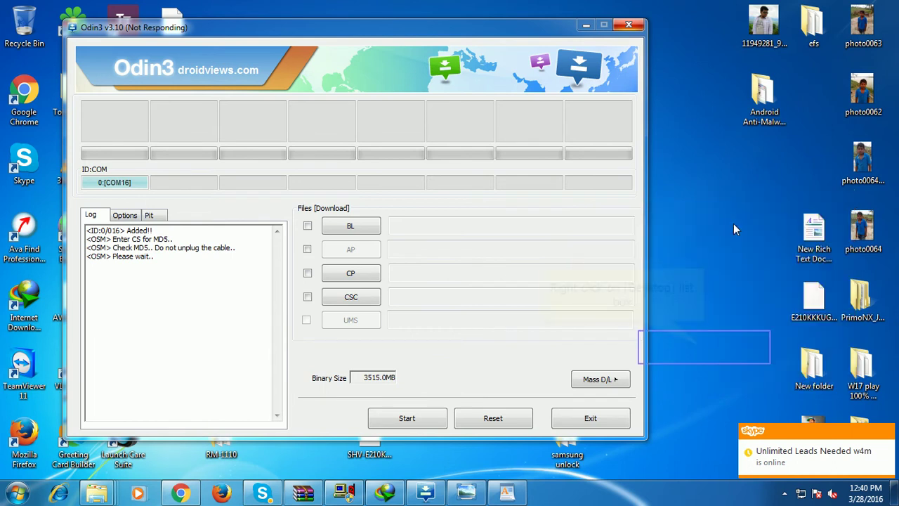
pyautogui.rightClick(705, 347)
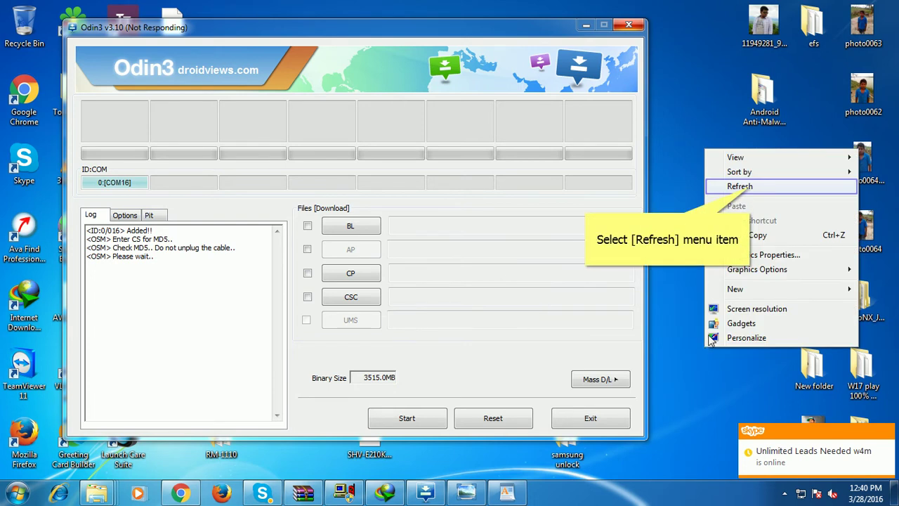
pyautogui.click(749, 187)
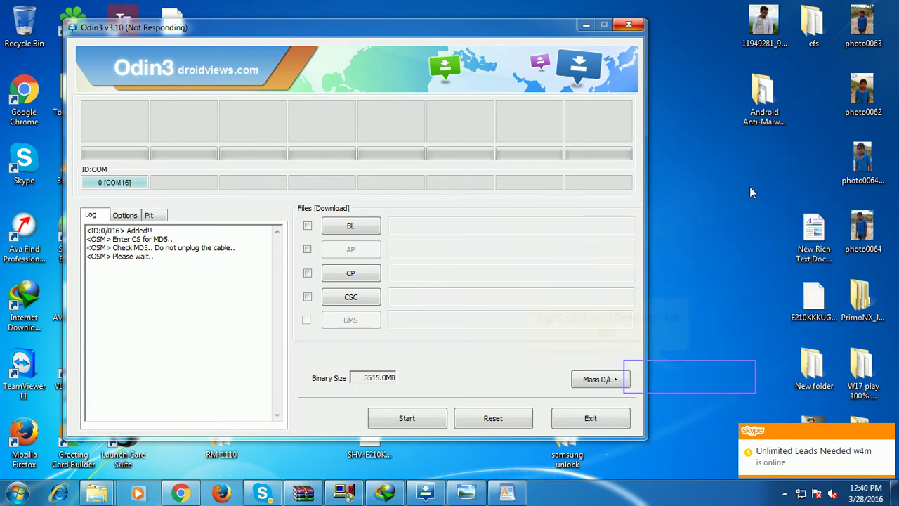
pyautogui.rightClick(689, 377)
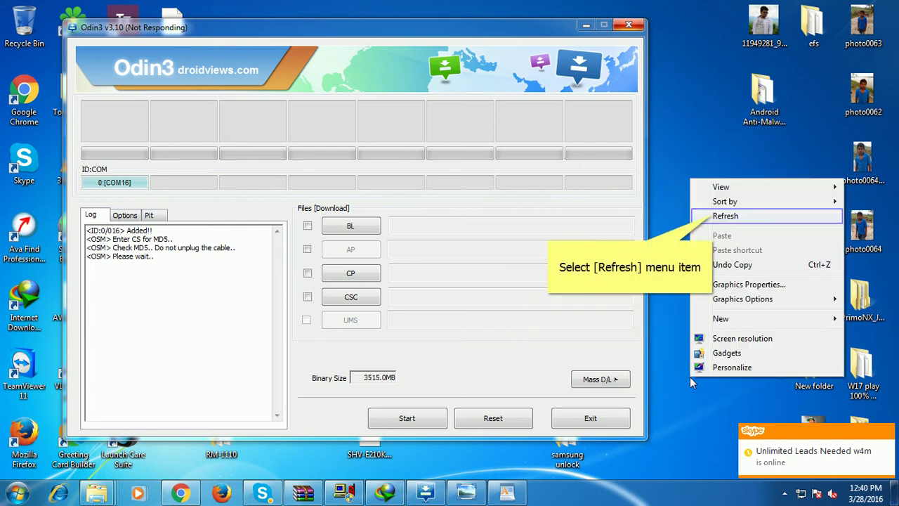
pyautogui.click(712, 217)
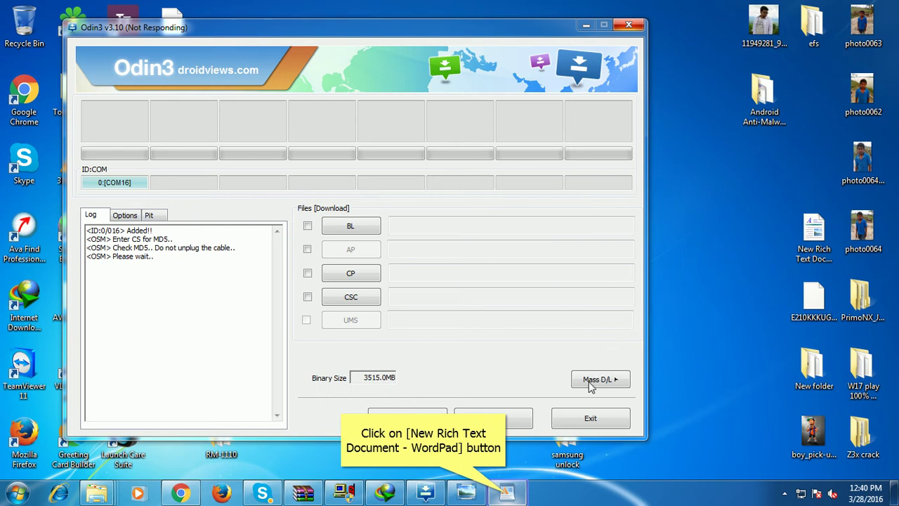
# Bring back the minimized note in WordPad and add the line "wait".
pyautogui.click(507, 494)
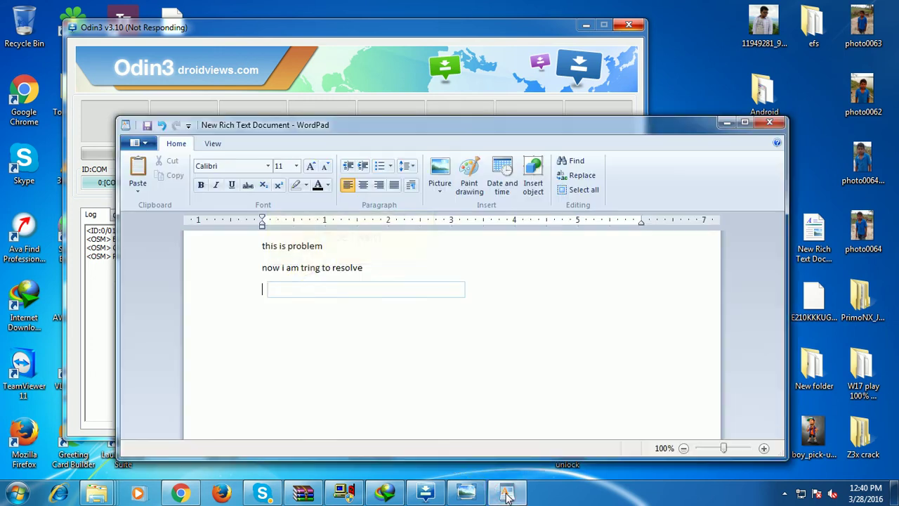
pyautogui.write('wa')
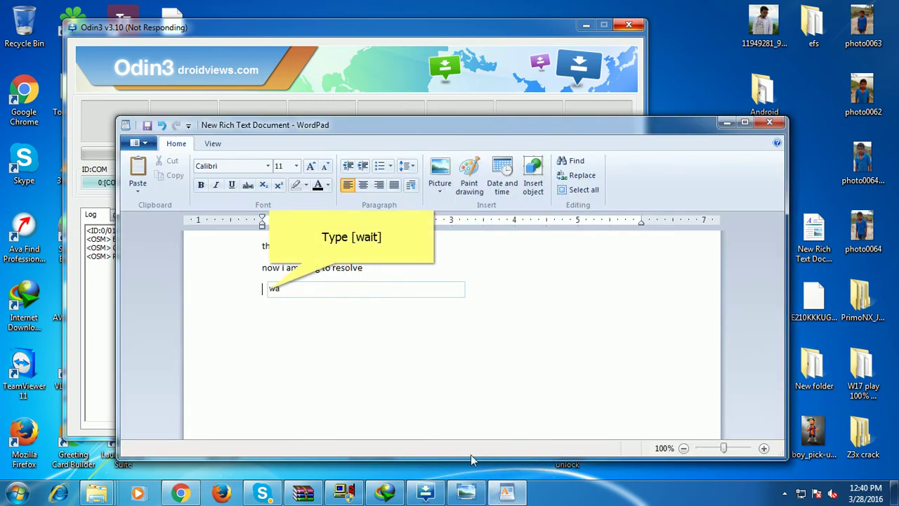
pyautogui.write('it')
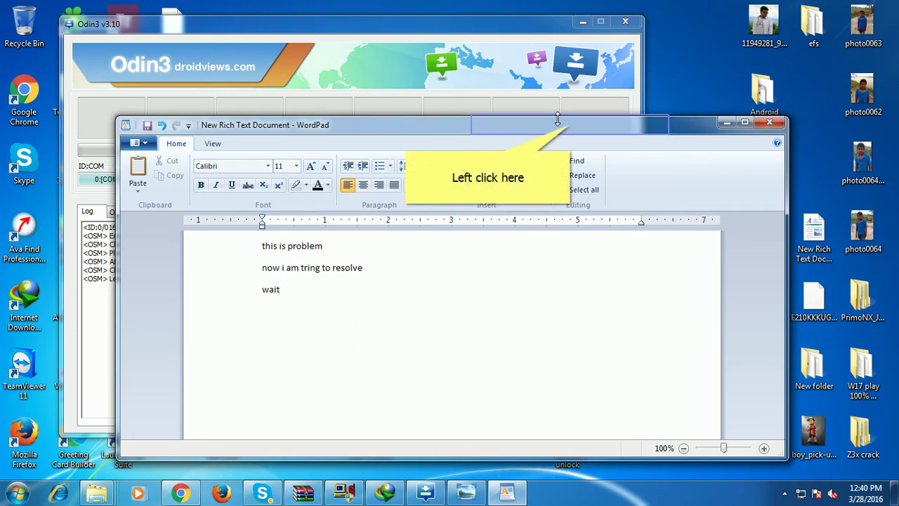
# Arrange the note and Odin3 windows side by side so that Odin3's firmware slots and controls are uncovered.
pyautogui.moveTo(571, 124); pyautogui.dragTo(687, 89)
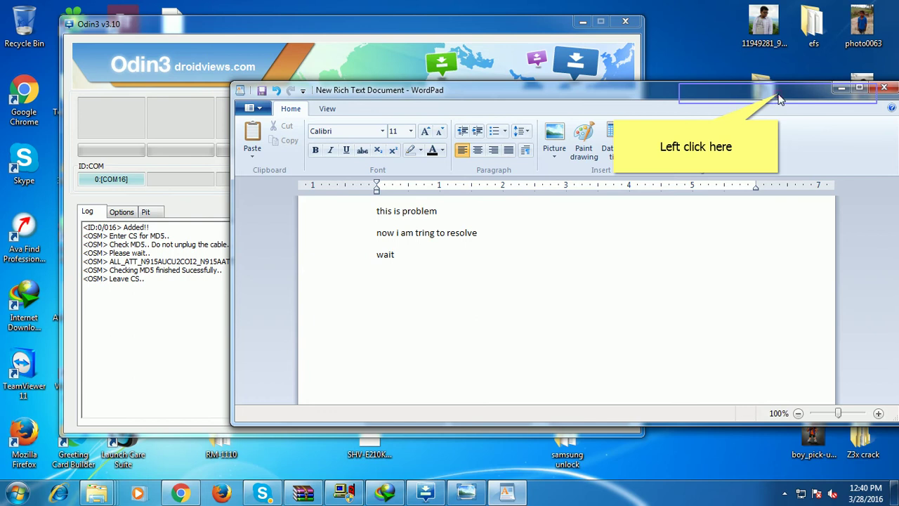
pyautogui.moveTo(778, 99); pyautogui.dragTo(700, 98)
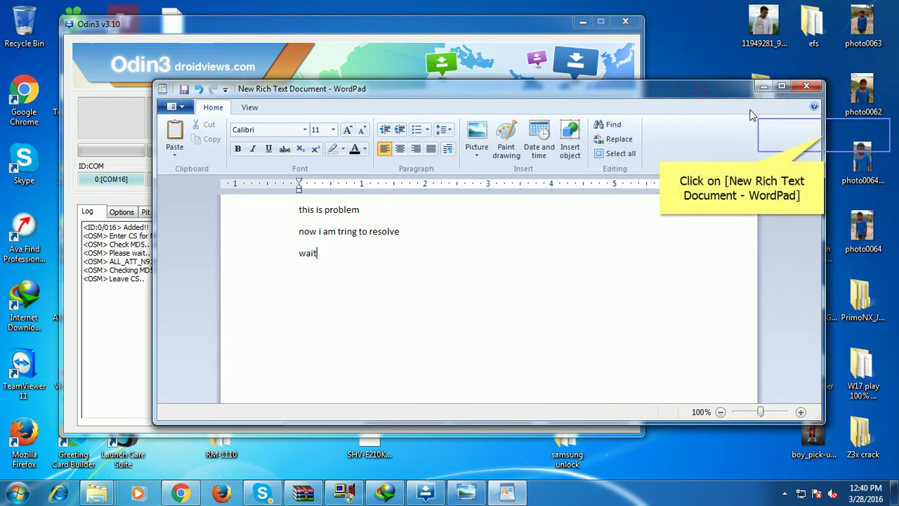
pyautogui.moveTo(824, 135); pyautogui.dragTo(564, 135)
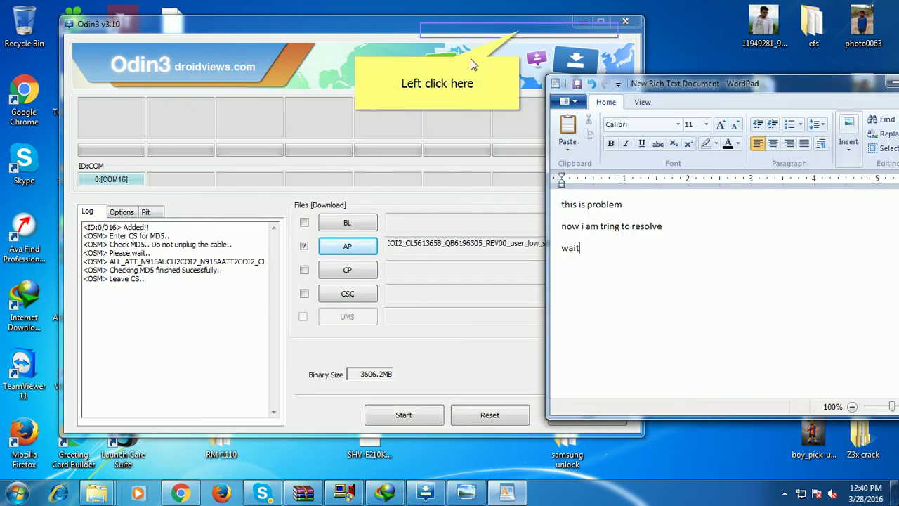
pyautogui.click(520, 34)
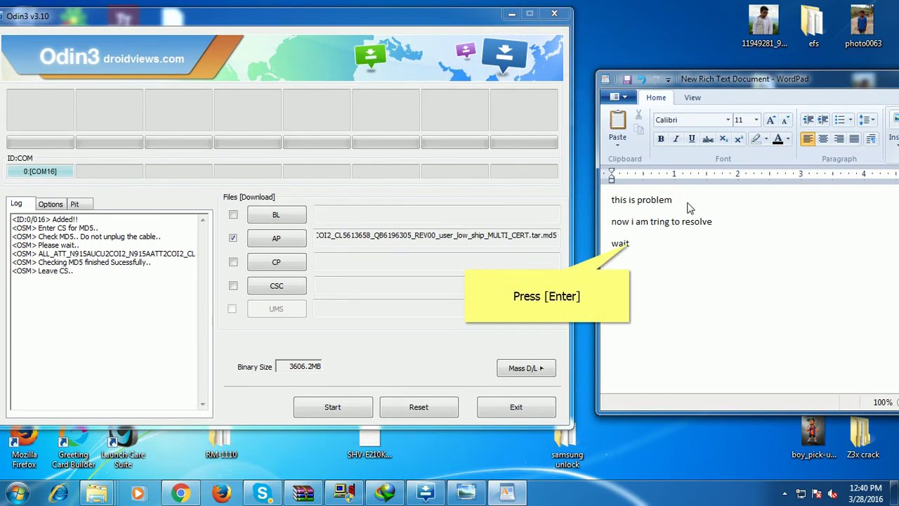
# Add the lines "ok" and "now redy to start" to the note and start flashing the AP firmware in Odin3.
pyautogui.press('Return')
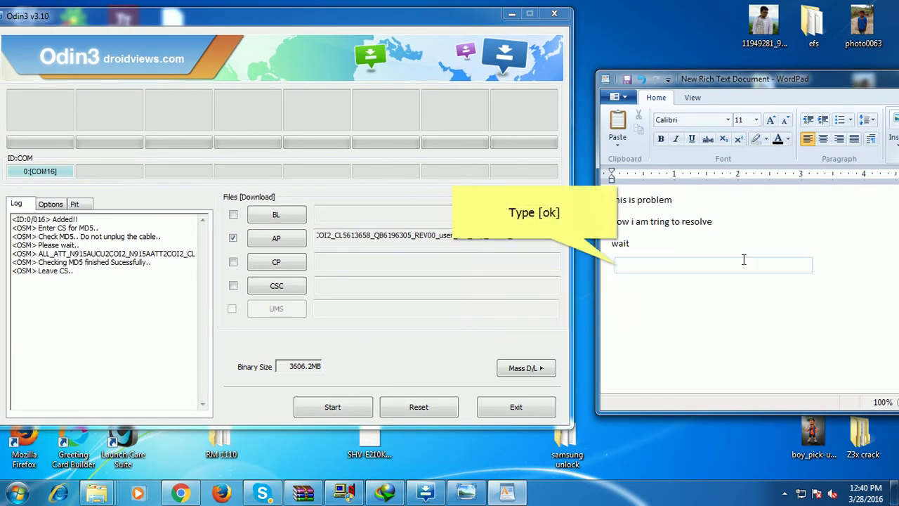
pyautogui.write('ok')
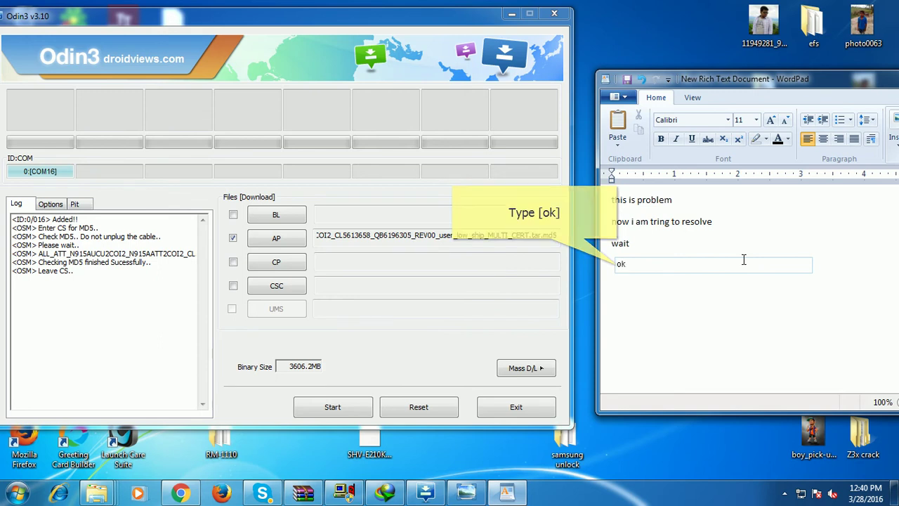
pyautogui.press('Return')
pyautogui.write('now redy to s')
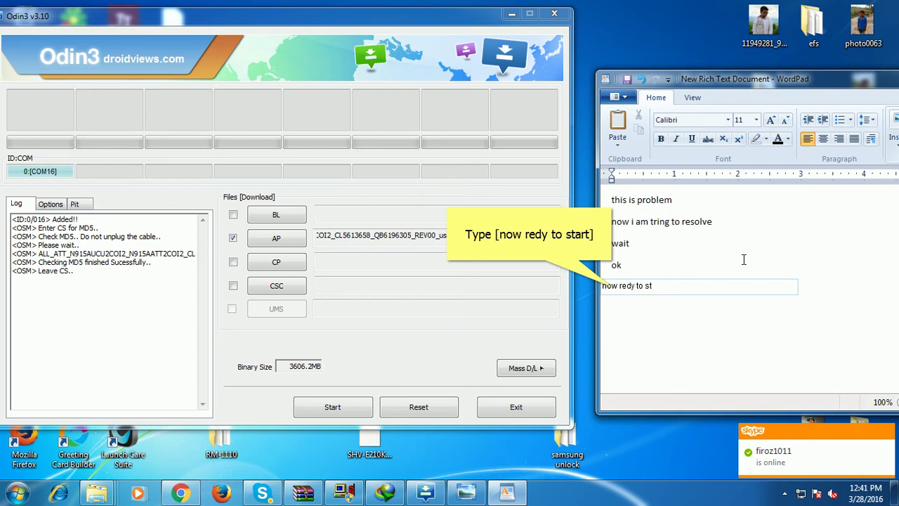
pyautogui.write('t')
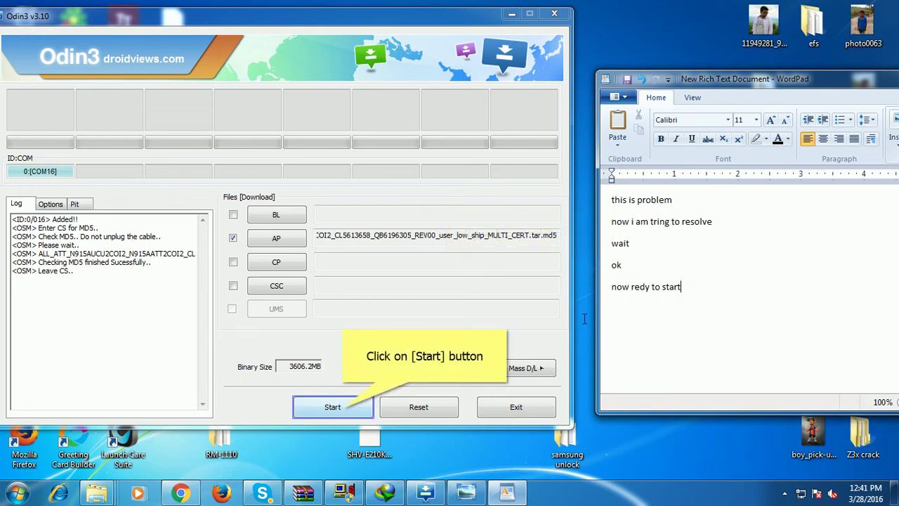
pyautogui.click(343, 408)
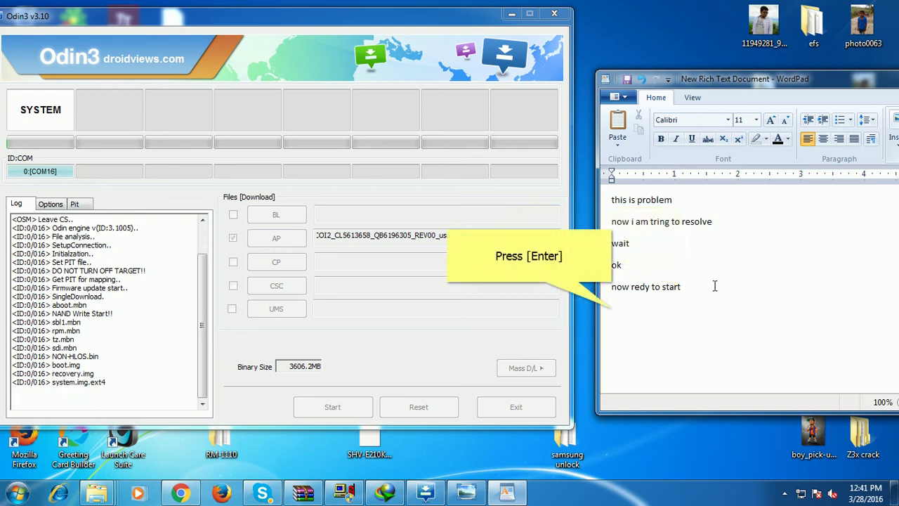
# Add the lines "owo" and "its working" to the note and remove the blank line above "owo".
pyautogui.press('Return')
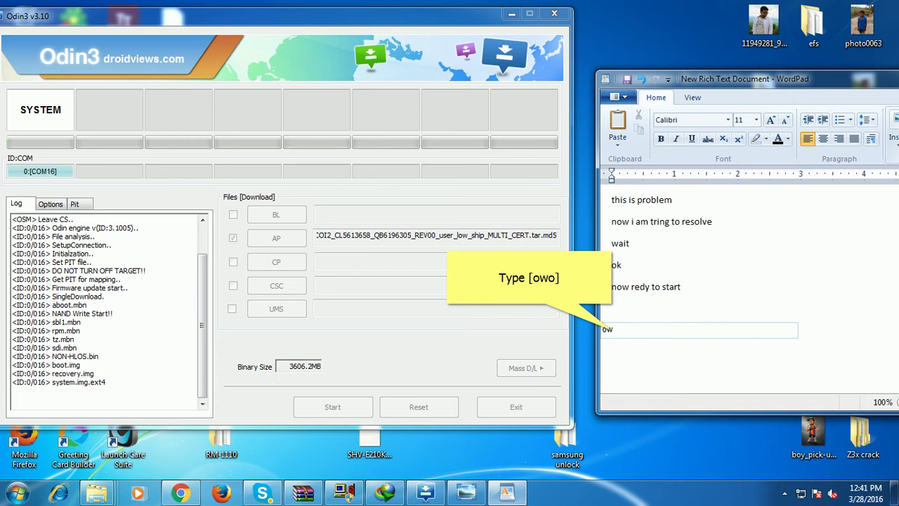
pyautogui.write('owo')
pyautogui.press('Return')
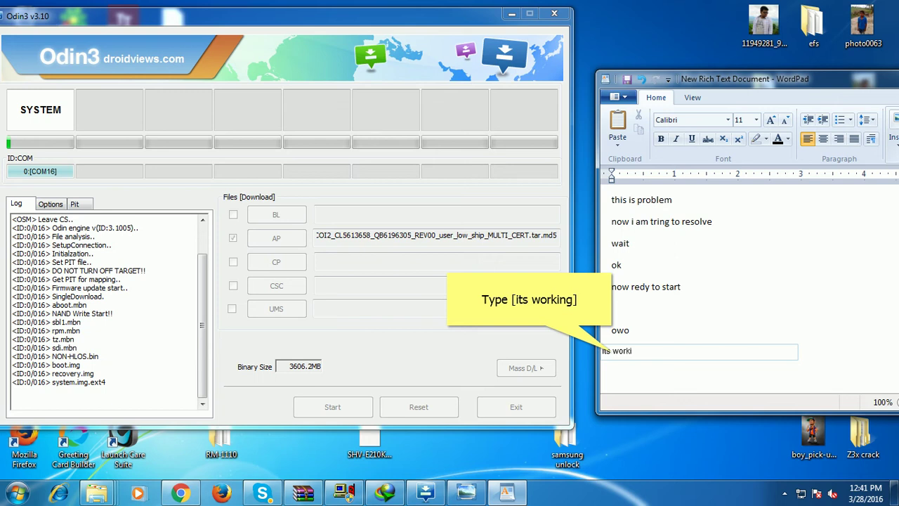
pyautogui.write('g')
pyautogui.press('Return')
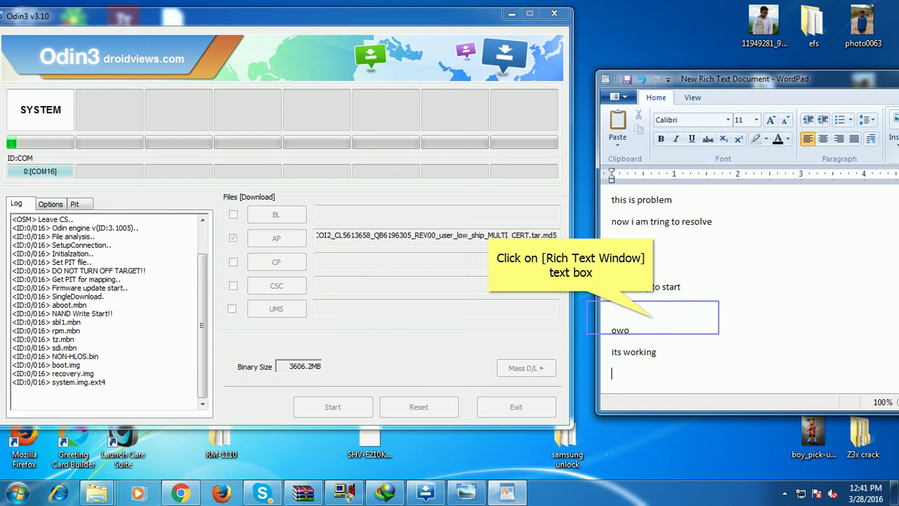
pyautogui.click(654, 318)
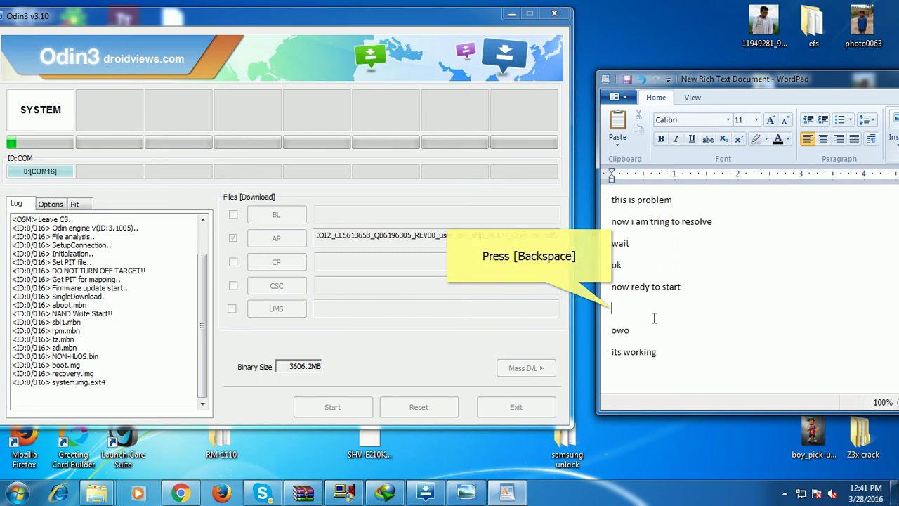
pyautogui.press('BackSpace')
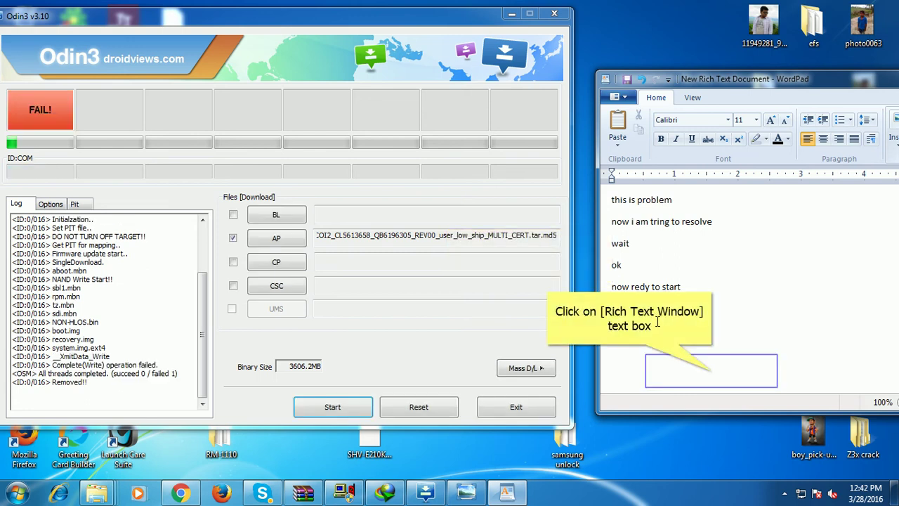
pyautogui.click(712, 371)
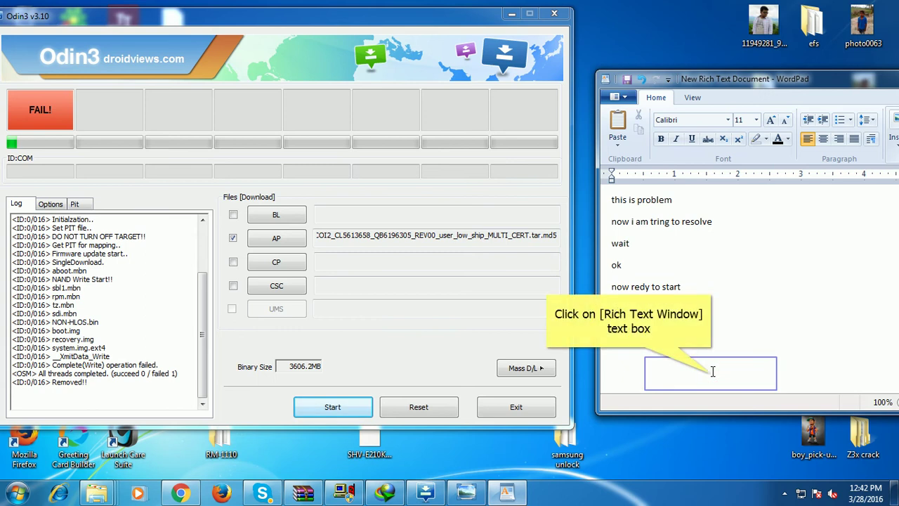
pyautogui.click(712, 371)
pyautogui.hotkey('ctrl', 'a')
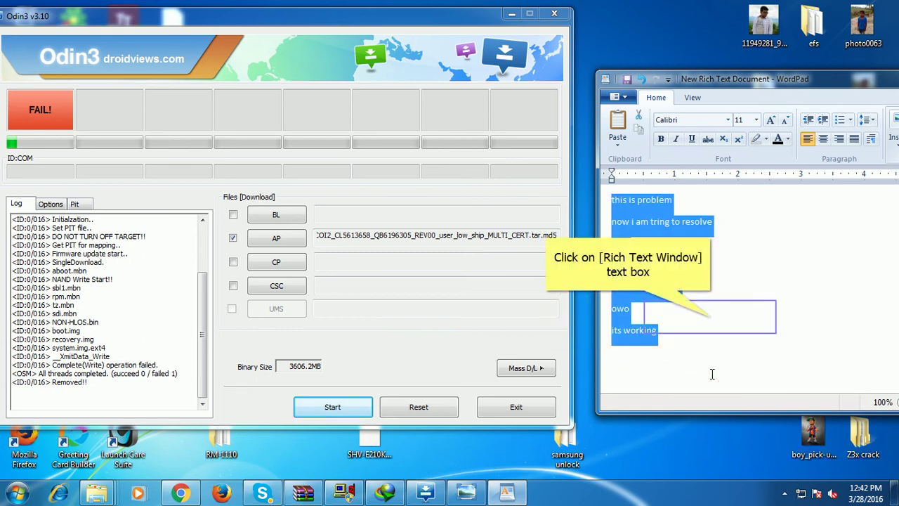
pyautogui.click(712, 317)
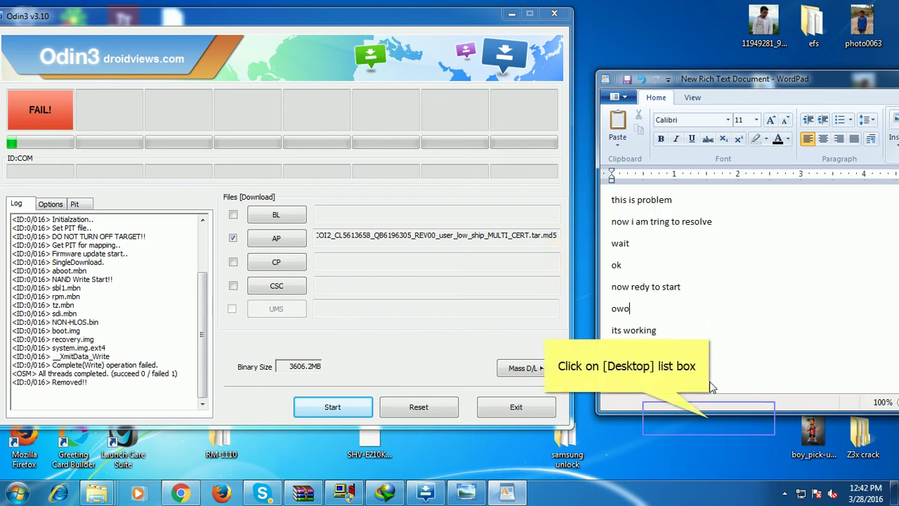
pyautogui.click(708, 418)
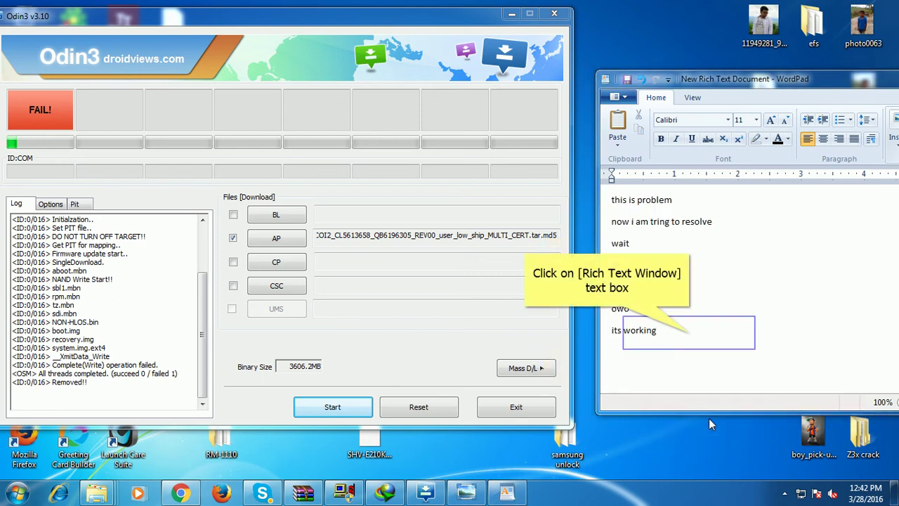
pyautogui.click(690, 332)
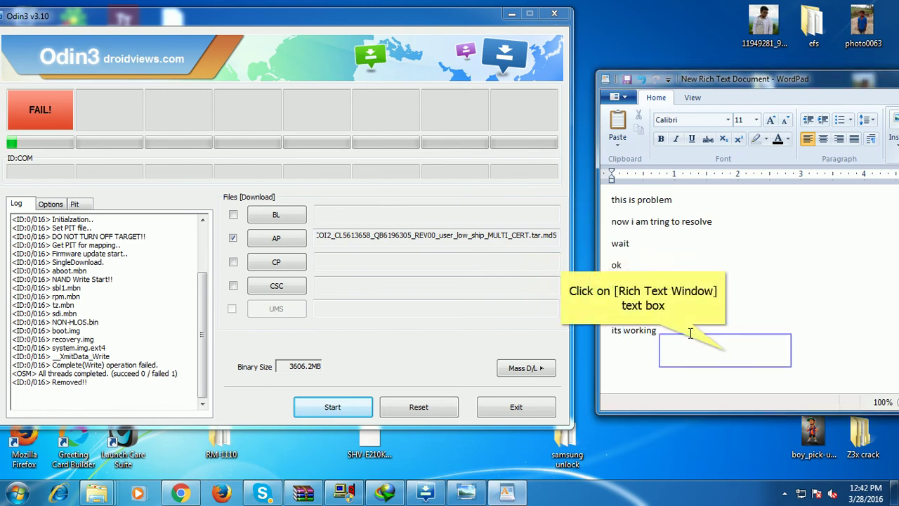
pyautogui.click(726, 351)
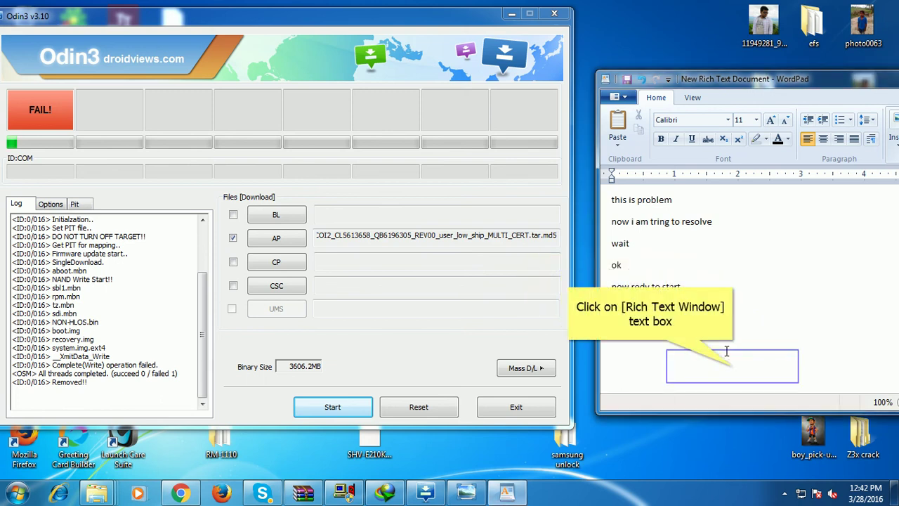
pyautogui.click(733, 366)
pyautogui.click(733, 366)
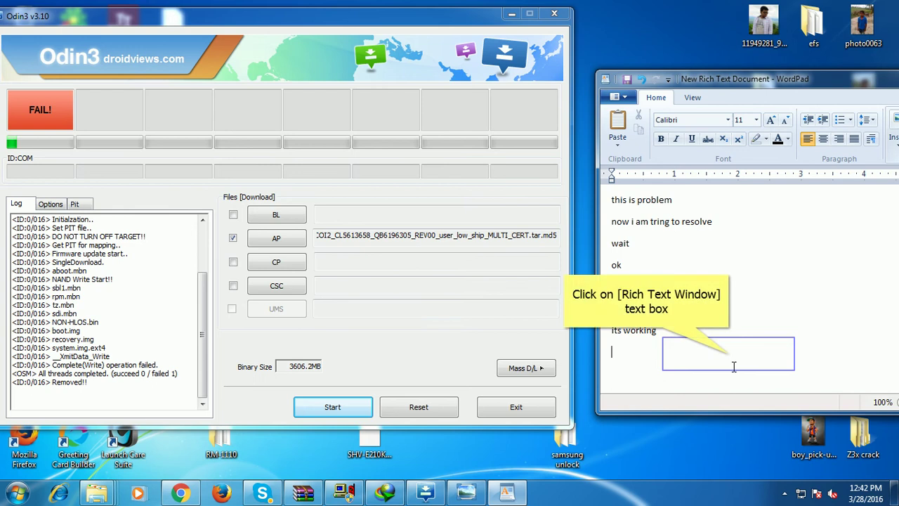
pyautogui.click(728, 354)
pyautogui.hotkey('shift', 'Up')
pyautogui.hotkey('shift', 'Up')
pyautogui.hotkey('shift', 'Up')
pyautogui.hotkey('shift', 'Up')
pyautogui.hotkey('shift', 'Up')
pyautogui.hotkey('shift', 'Up')
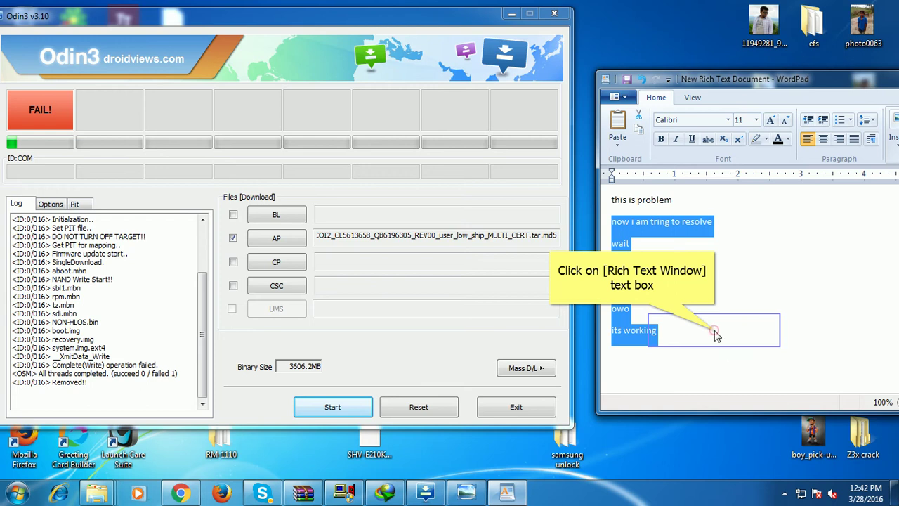
pyautogui.click(716, 336)
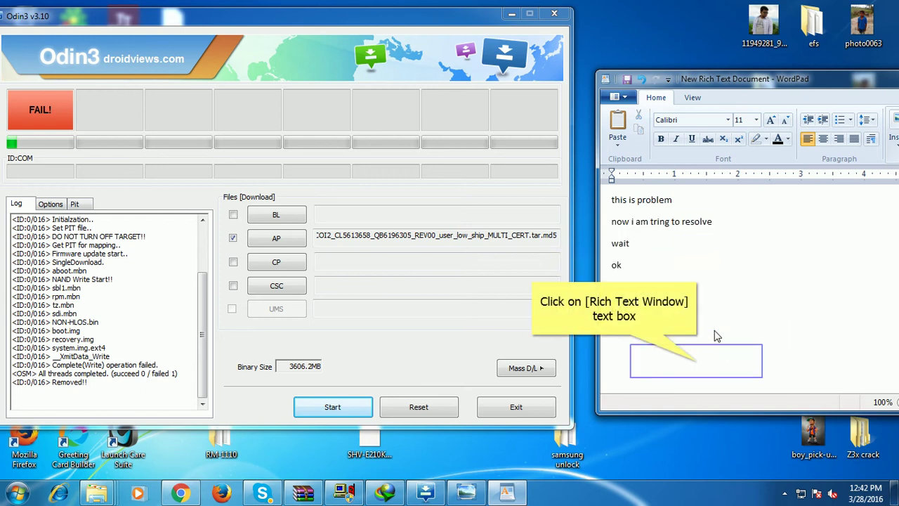
# Add the line "problem" below "its working" in the note.
pyautogui.click(696, 361)
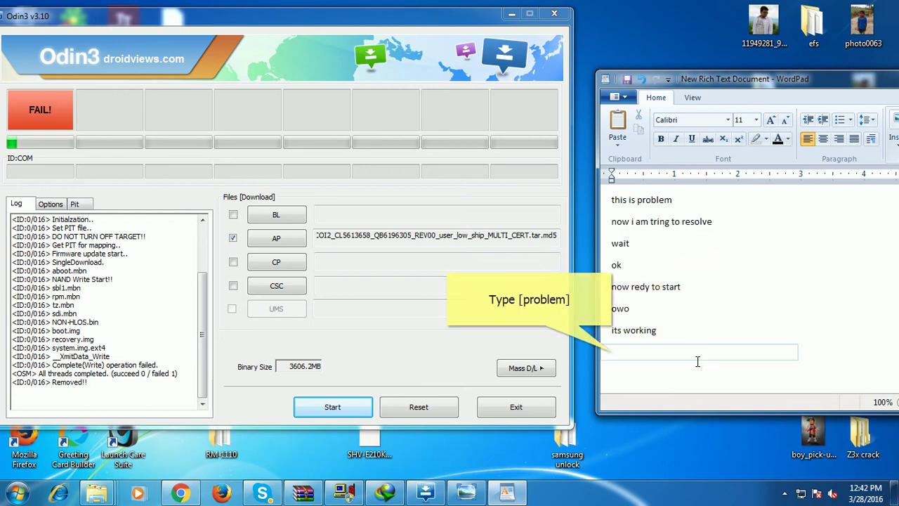
pyautogui.write('p')
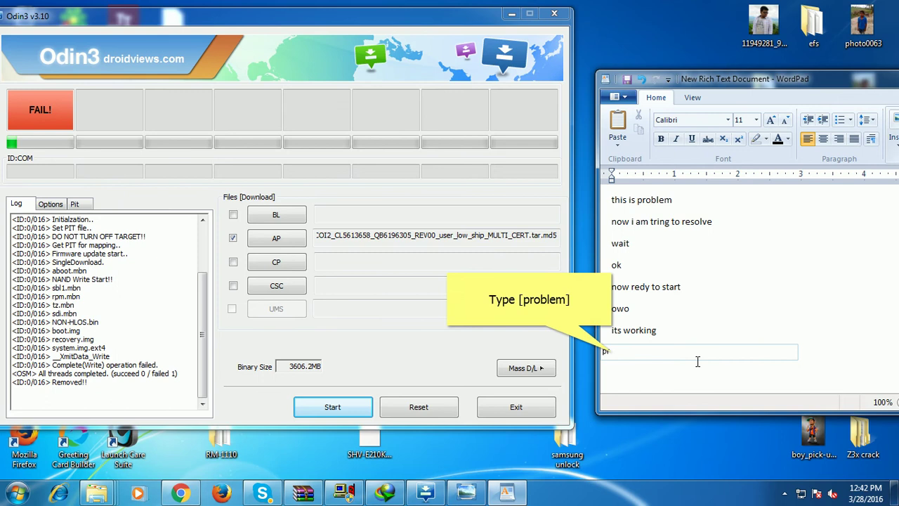
pyautogui.write('roblem')
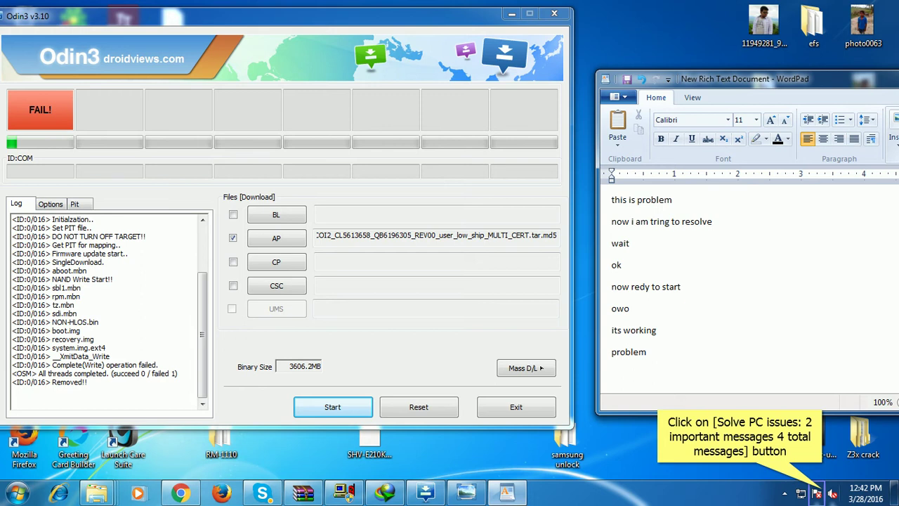
# Unmute the computer's speakers and raise the volume to its maximum.
pyautogui.click(817, 493)
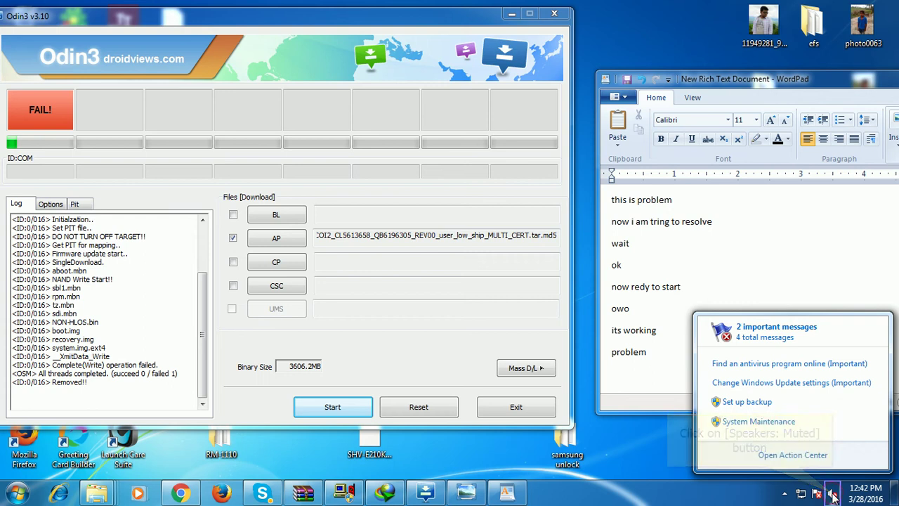
pyautogui.click(833, 494)
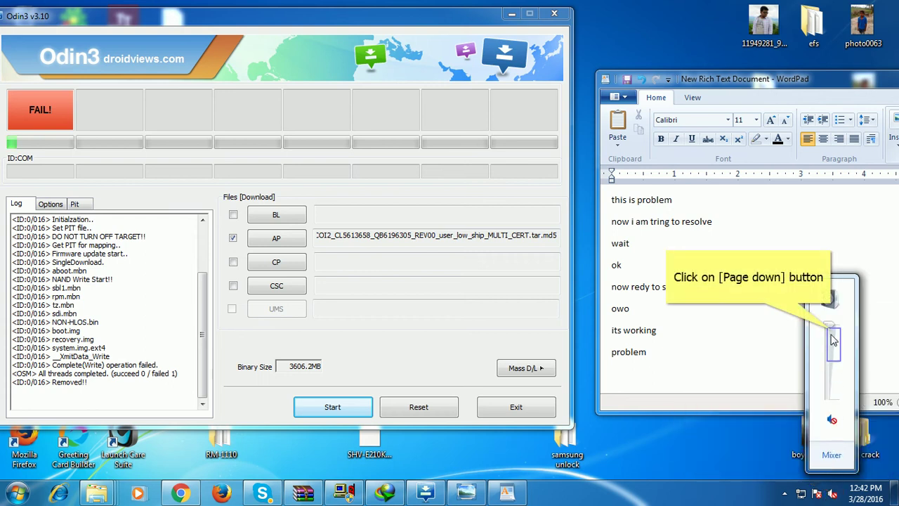
pyautogui.press('pagedown')
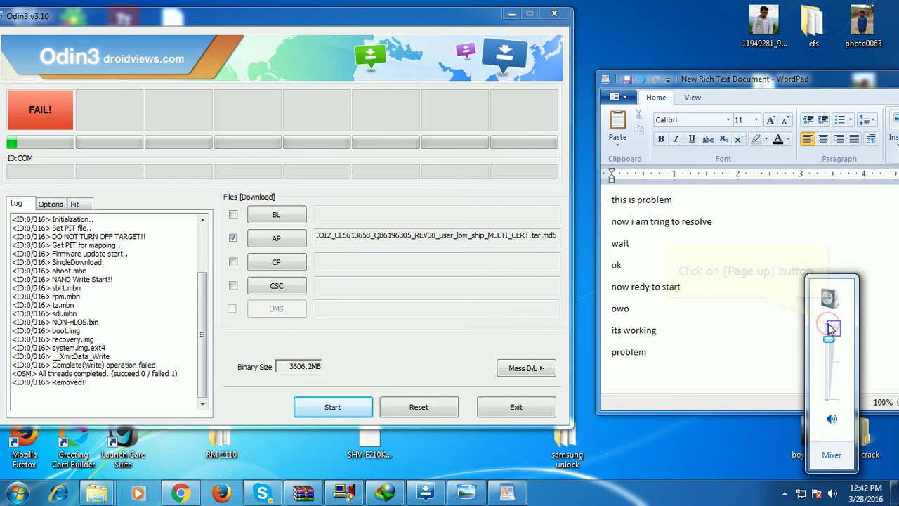
pyautogui.click(828, 328)
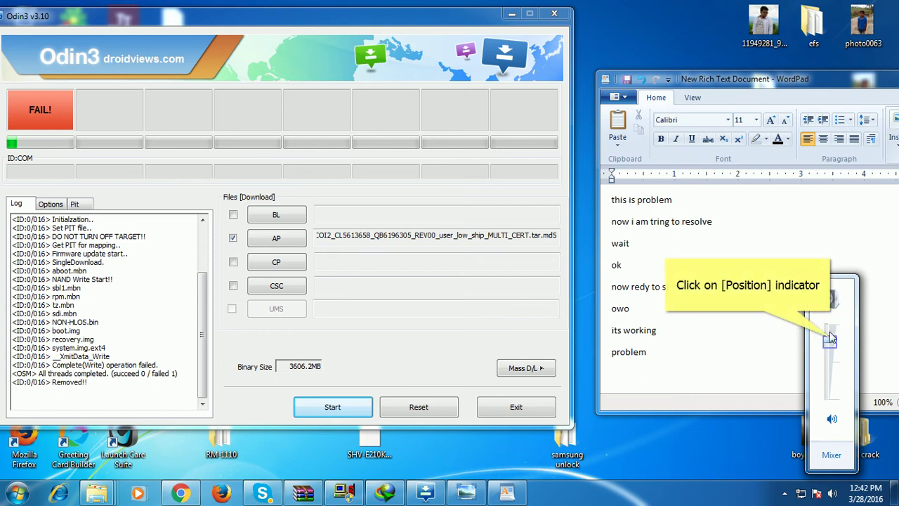
pyautogui.click(828, 323)
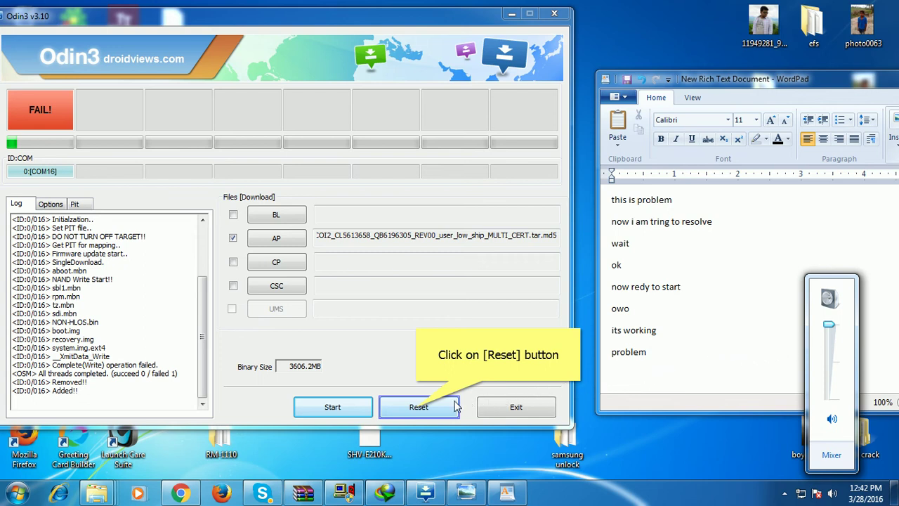
# Reset Odin3 and add the line "wait i want to retry" below "problem" in the note.
pyautogui.click(418, 409)
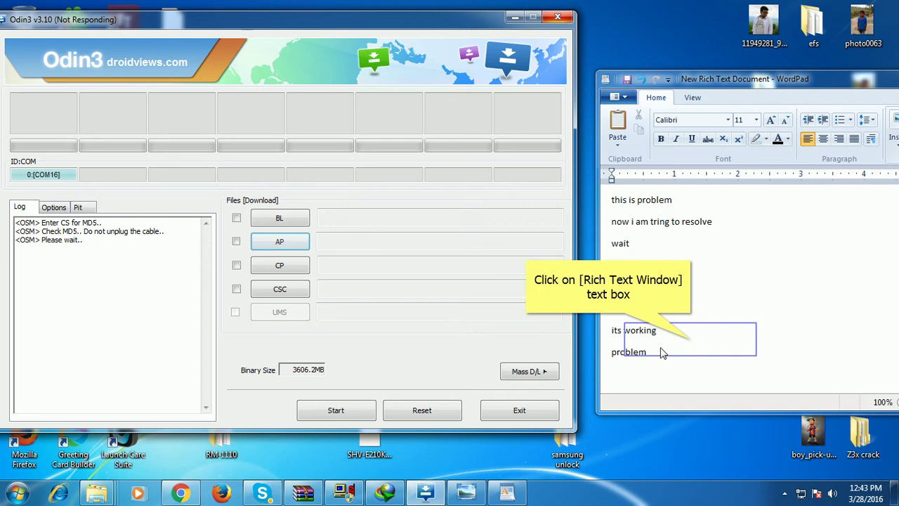
pyautogui.click(690, 339)
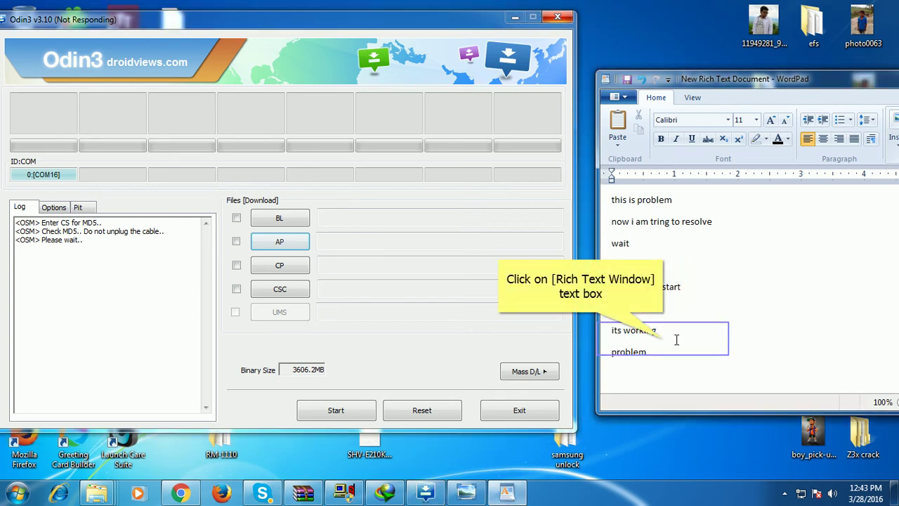
pyautogui.click(662, 337)
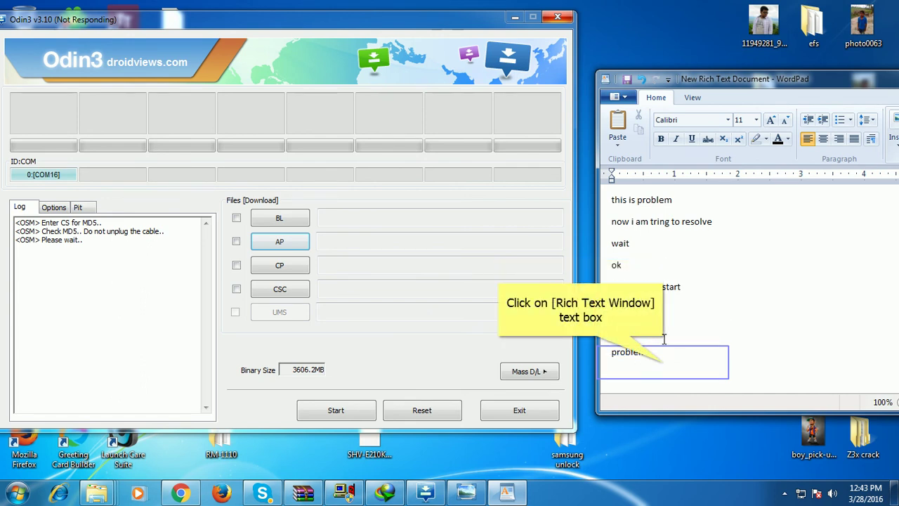
pyautogui.click(664, 363)
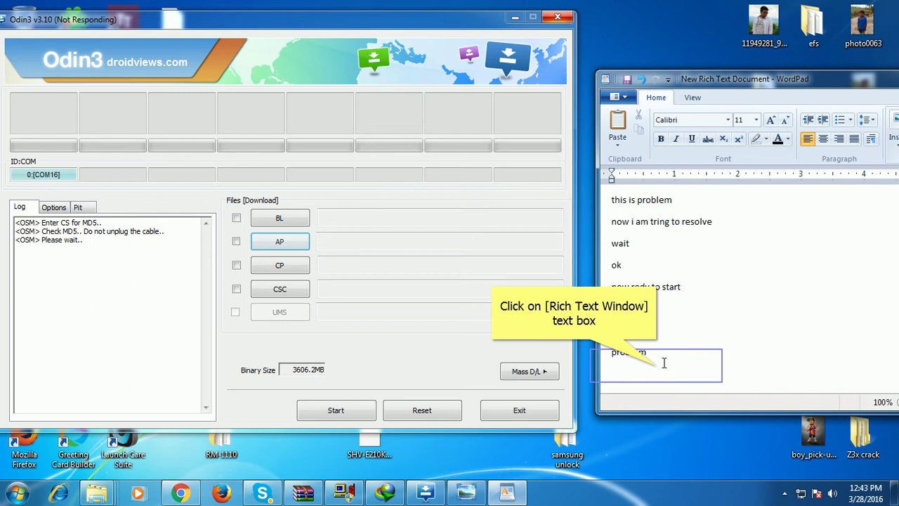
pyautogui.click(656, 363)
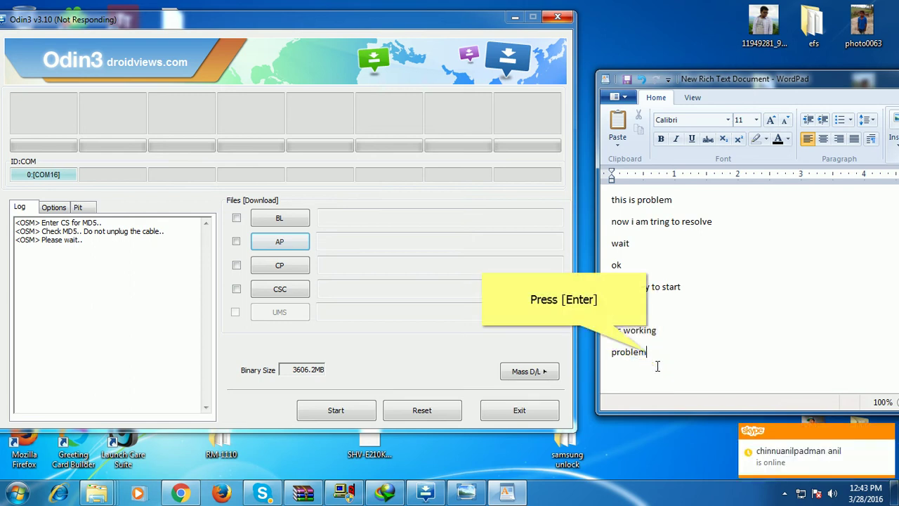
pyautogui.press('Return')
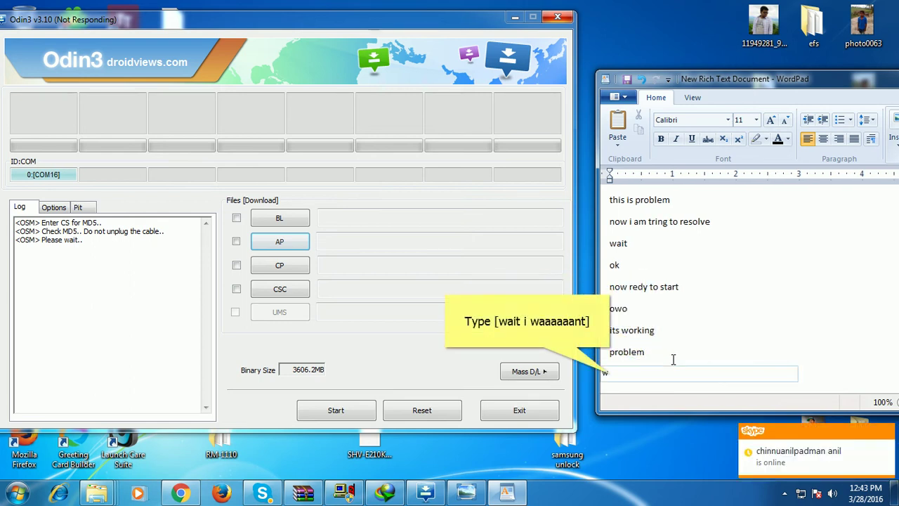
pyautogui.write('wait i waaaaaant')
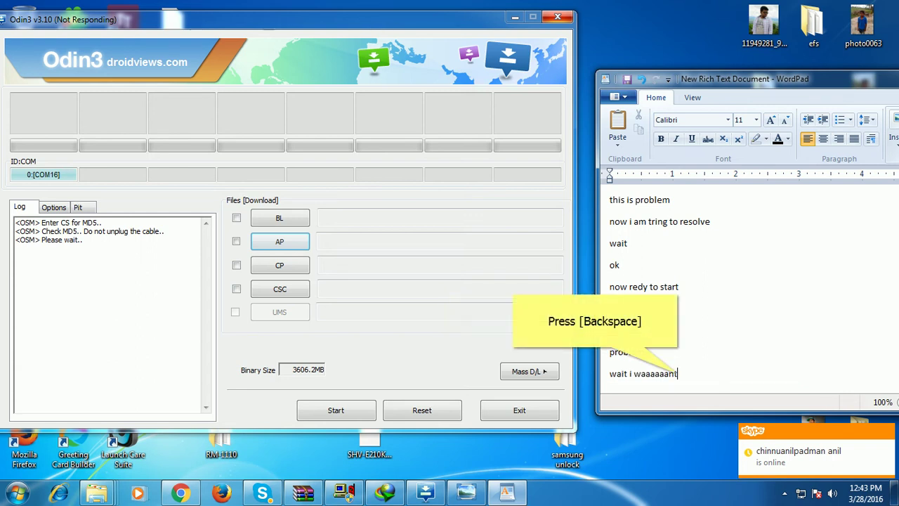
pyautogui.press('BackSpace')
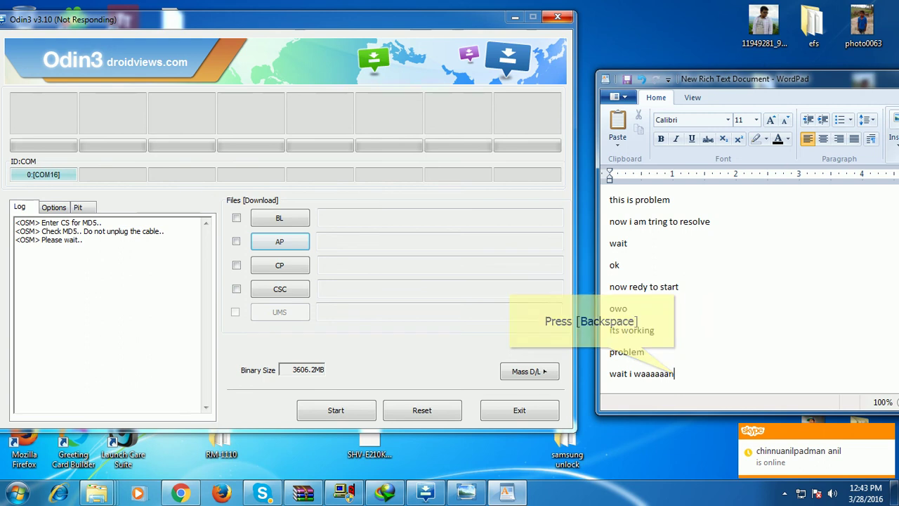
pyautogui.press('BackSpace')
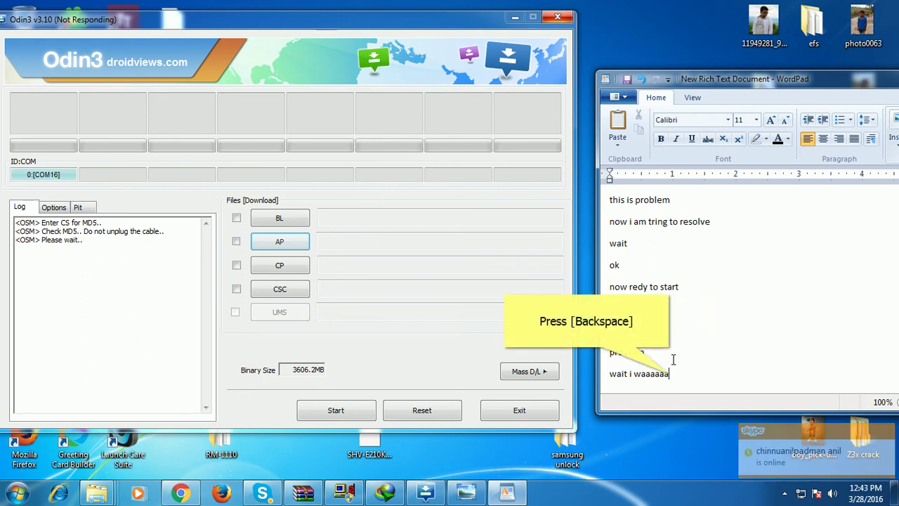
pyautogui.press('BackSpace')
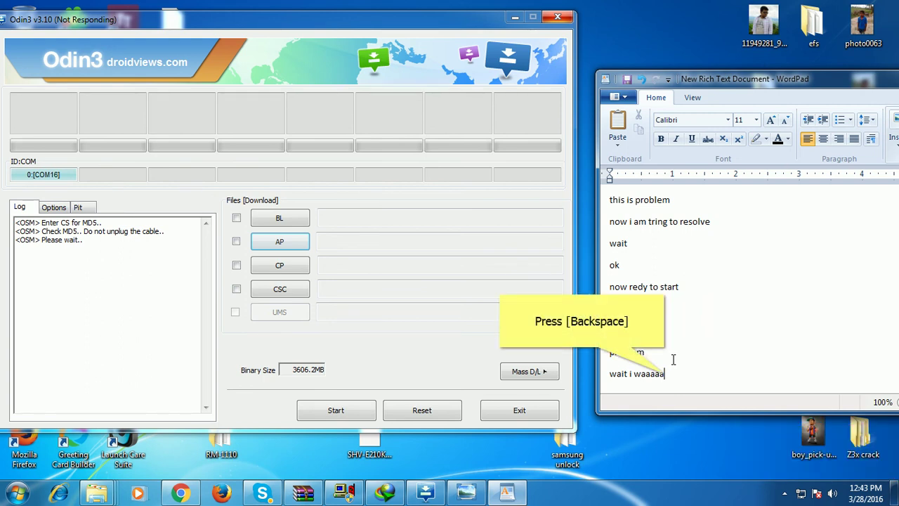
pyautogui.press('BackSpace')
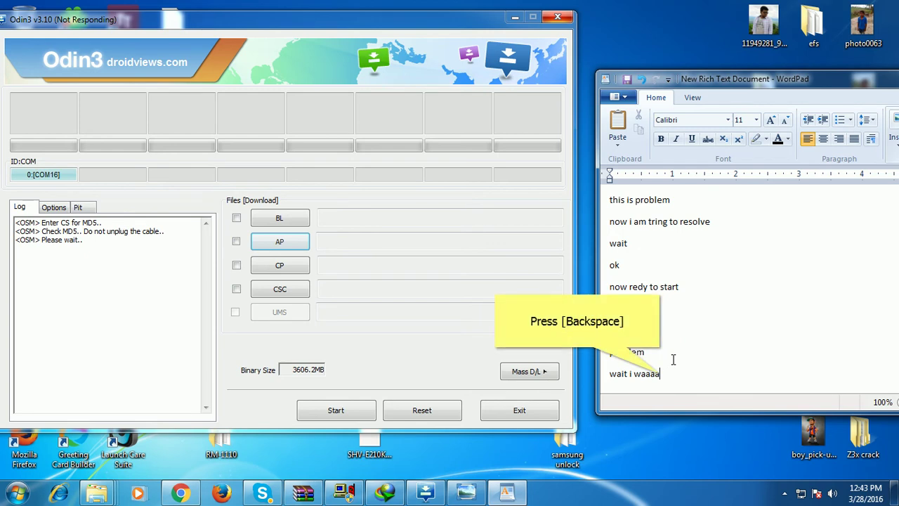
pyautogui.press('BackSpace')
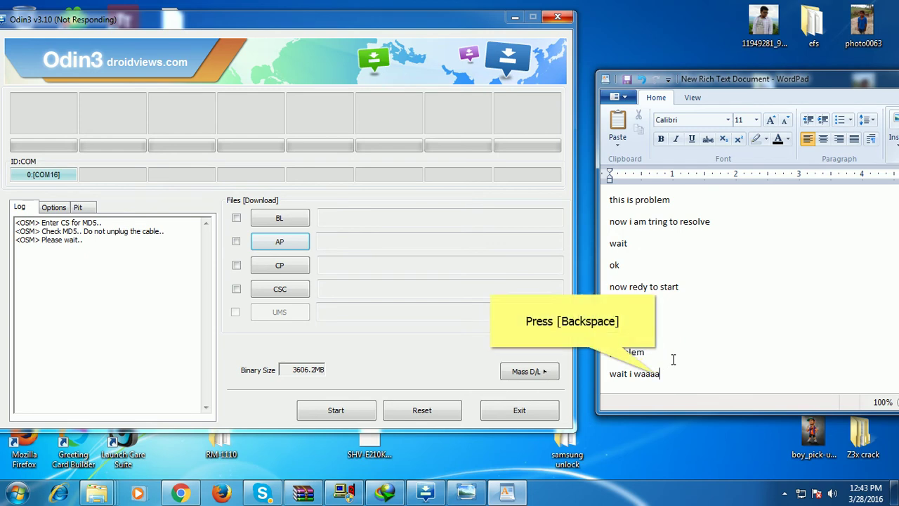
pyautogui.press('BackSpace')
pyautogui.press('BackSpace')
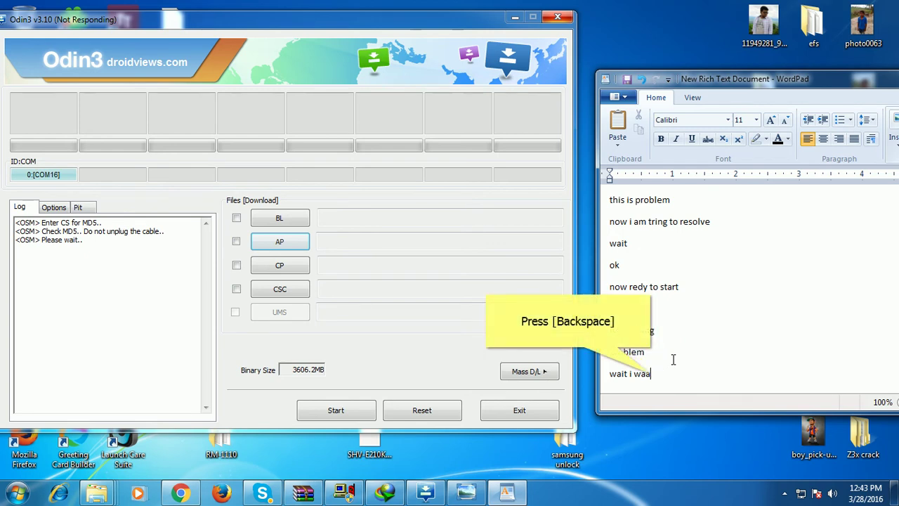
pyautogui.press('BackSpace')
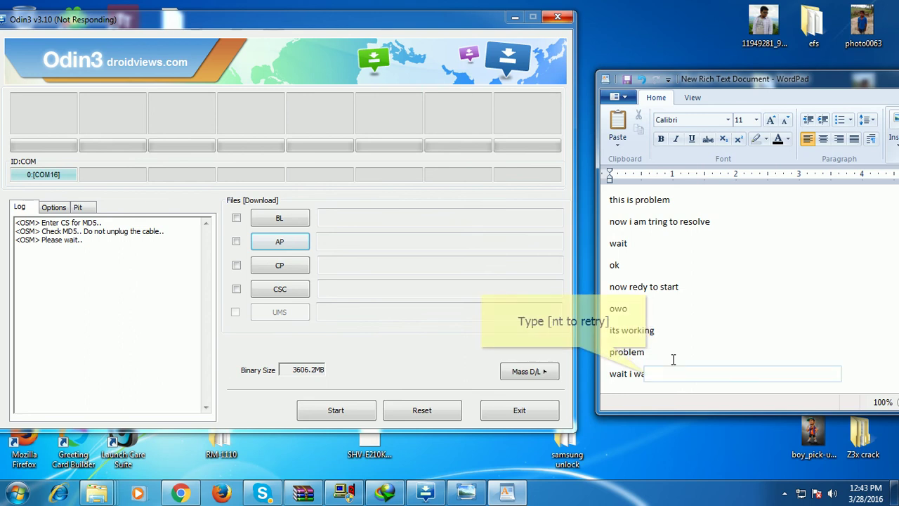
pyautogui.write('nt t')
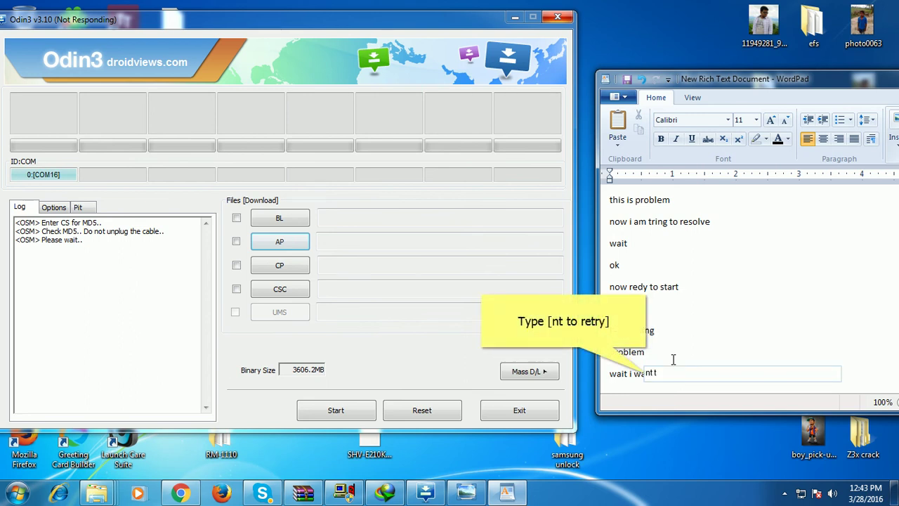
pyautogui.write('o retry')
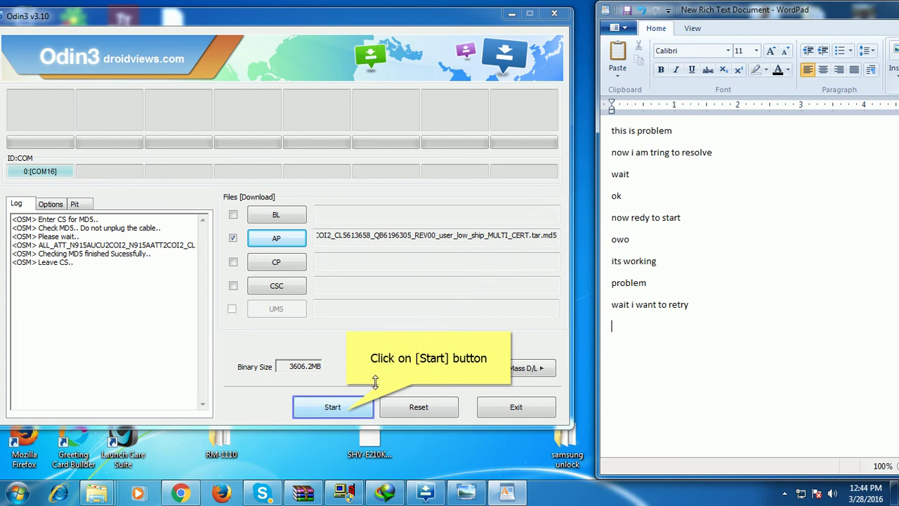
# Start flashing the AP firmware again in Odin3 and add the line "done" to the note.
pyautogui.click(347, 409)
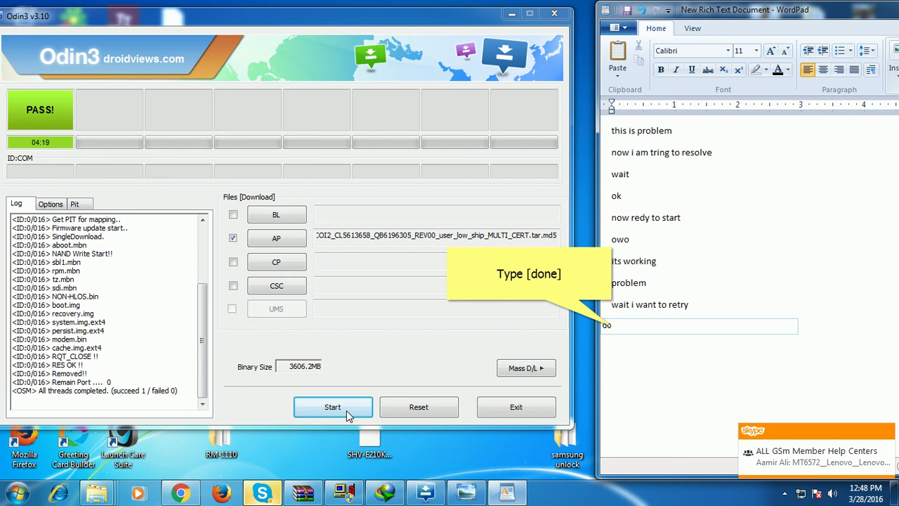
pyautogui.write('n')
pyautogui.write('e')
pyautogui.press('Return')
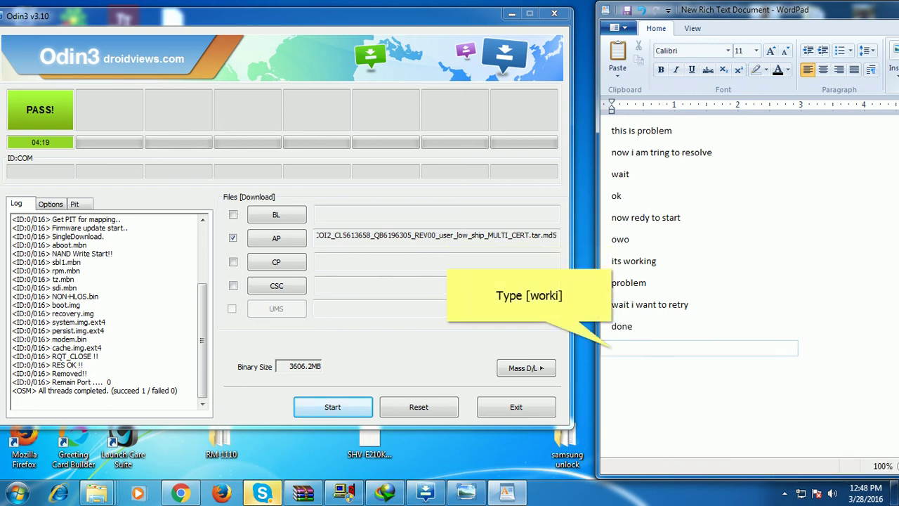
# Add the lines "work" and "thanks for watching my video" to the note and dismiss the Skype notification covering it.
pyautogui.write('worki')
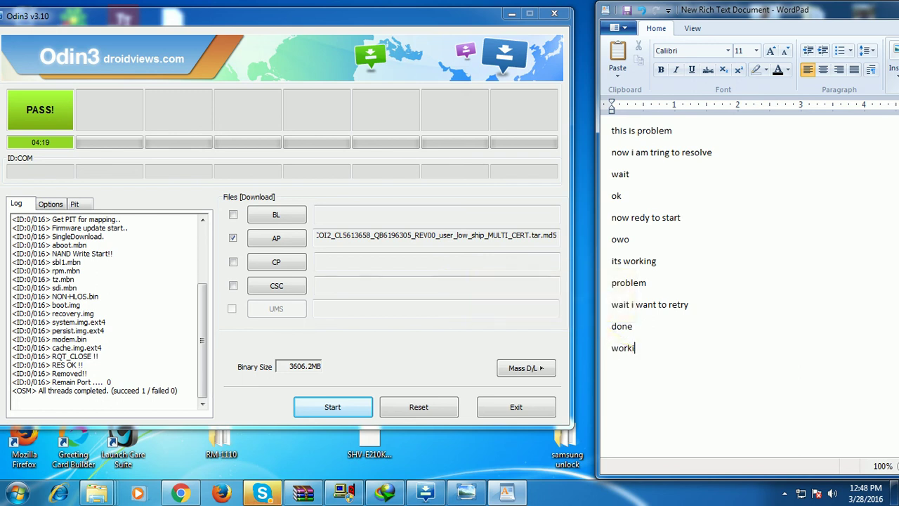
pyautogui.press('BackSpace')
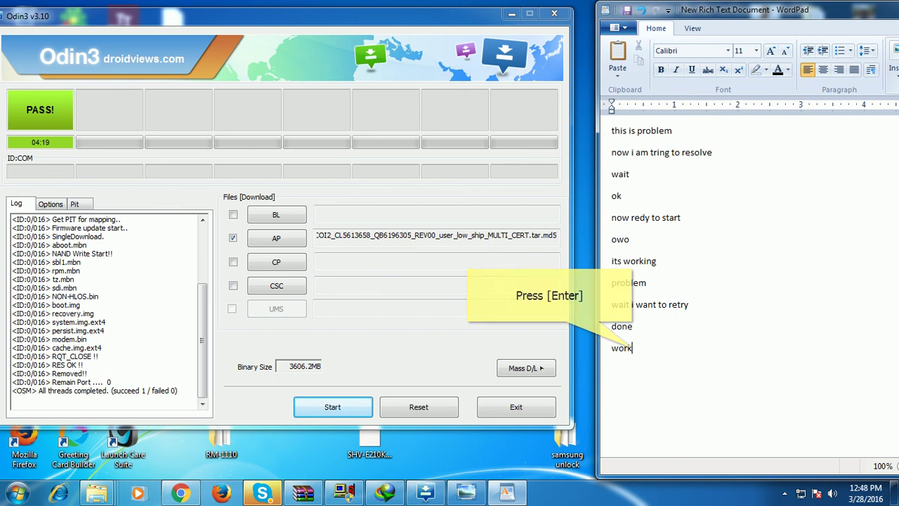
pyautogui.press('Return')
pyautogui.write('tha')
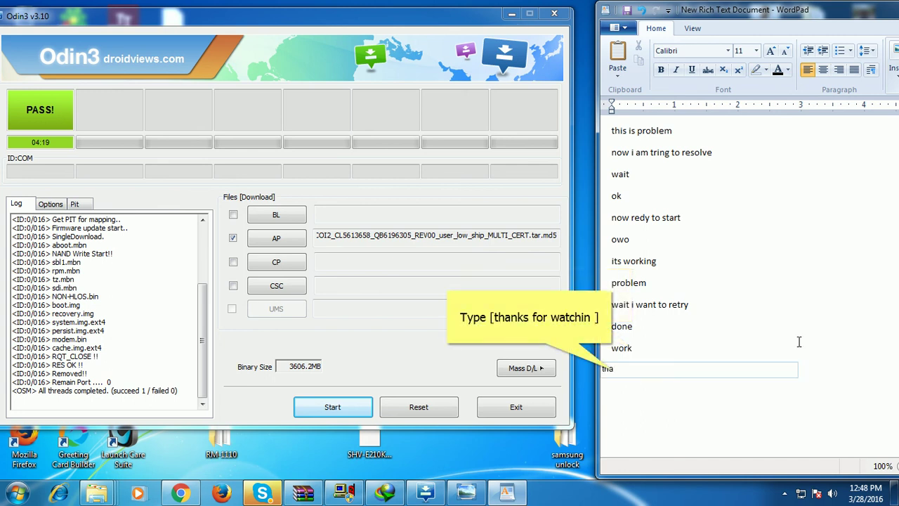
pyautogui.write('nks for w')
pyautogui.press('BackSpace')
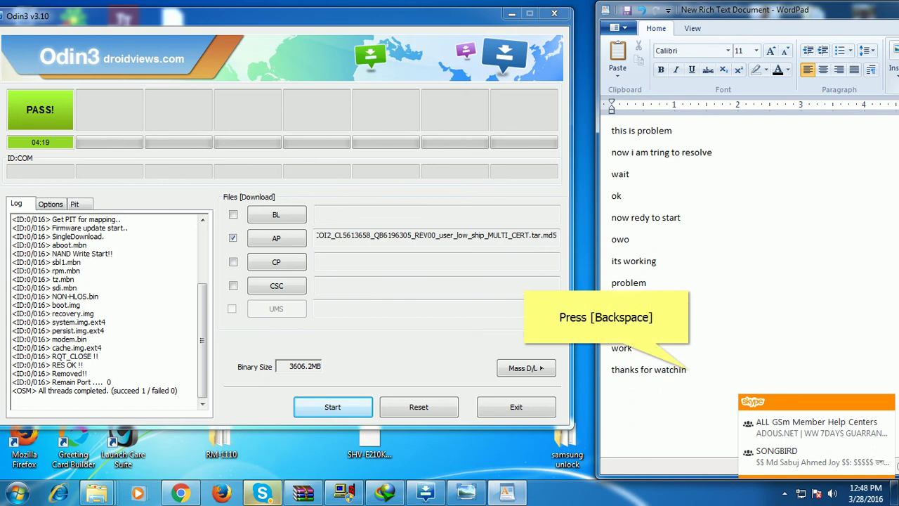
pyautogui.write('g')
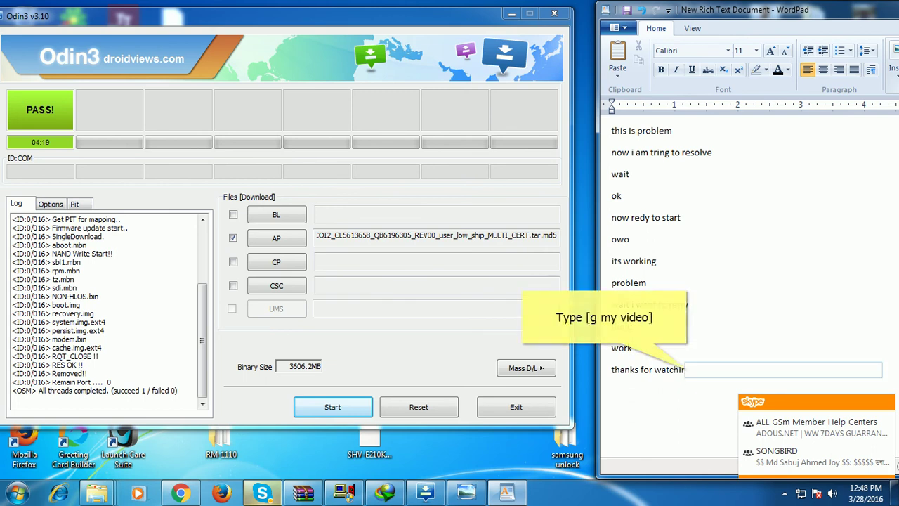
pyautogui.write(' my video')
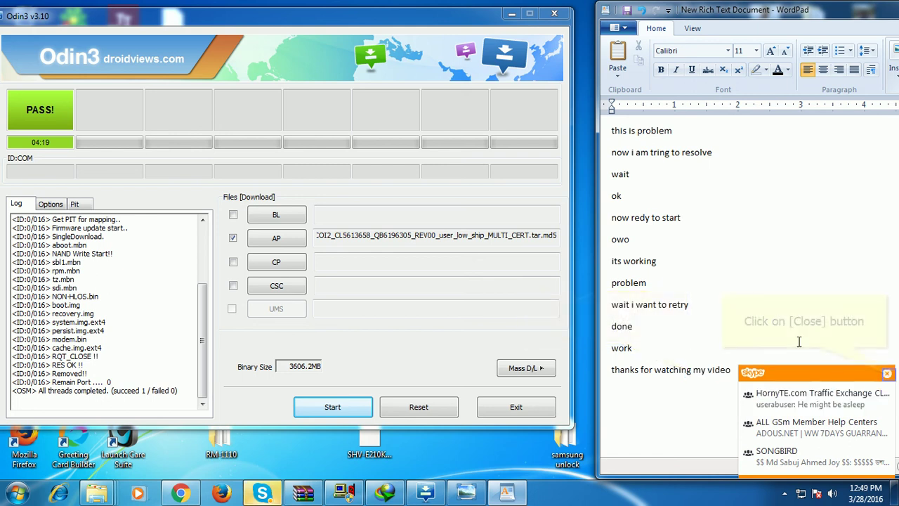
pyautogui.click(887, 374)
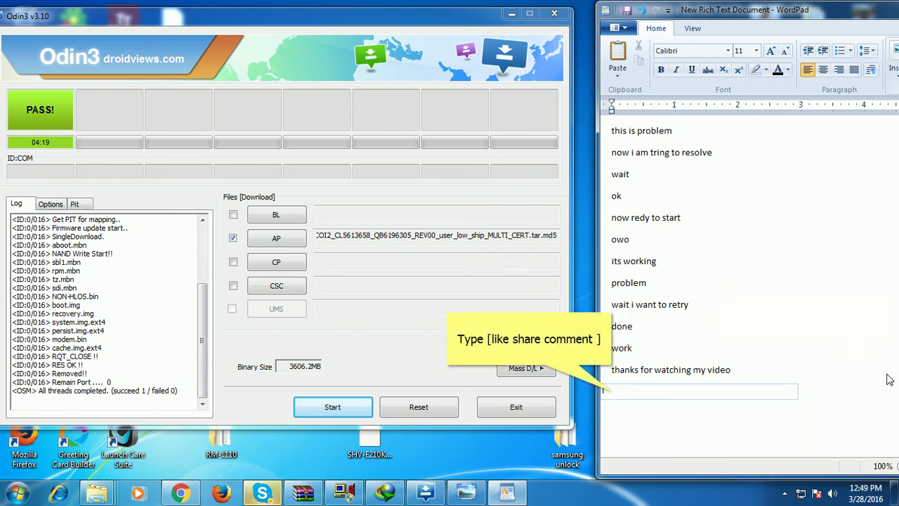
# Add the closing lines "like share comment" and "and subscribe my channel" to the note.
pyautogui.write('like share comment')
pyautogui.press('Return')
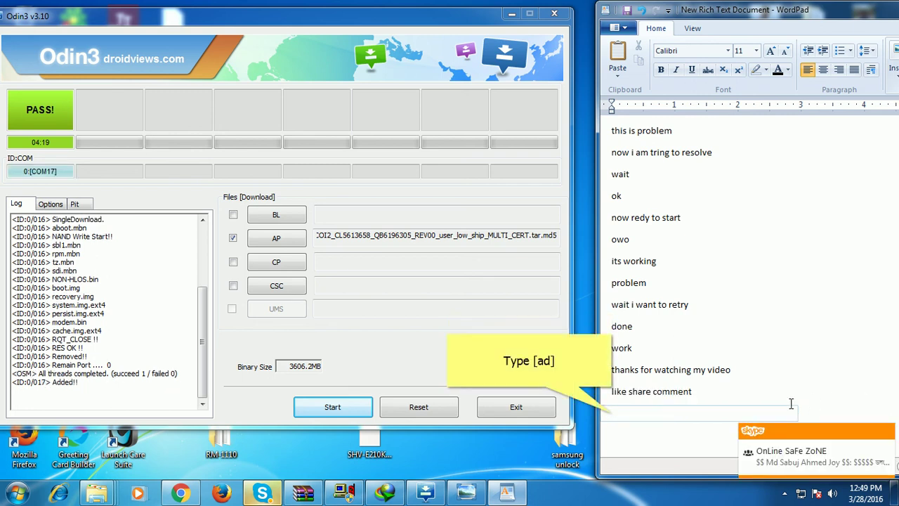
pyautogui.write('ad')
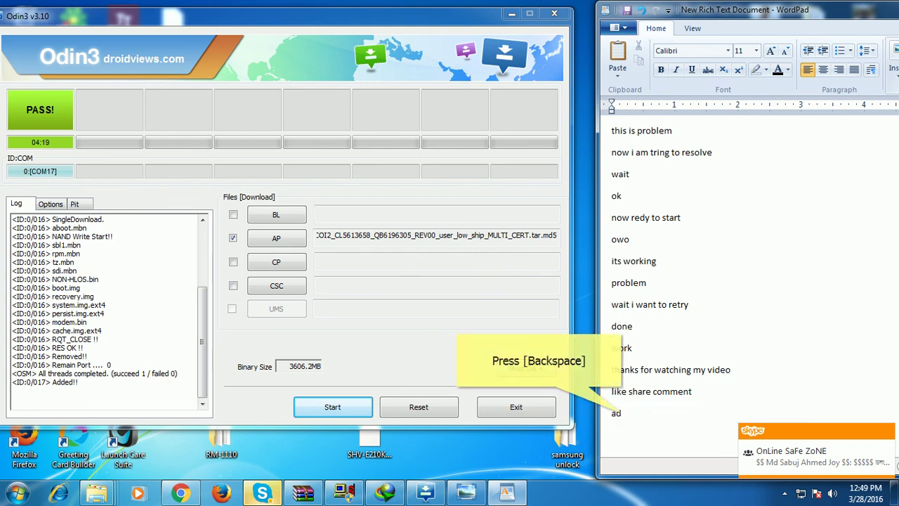
pyautogui.press('BackSpace')
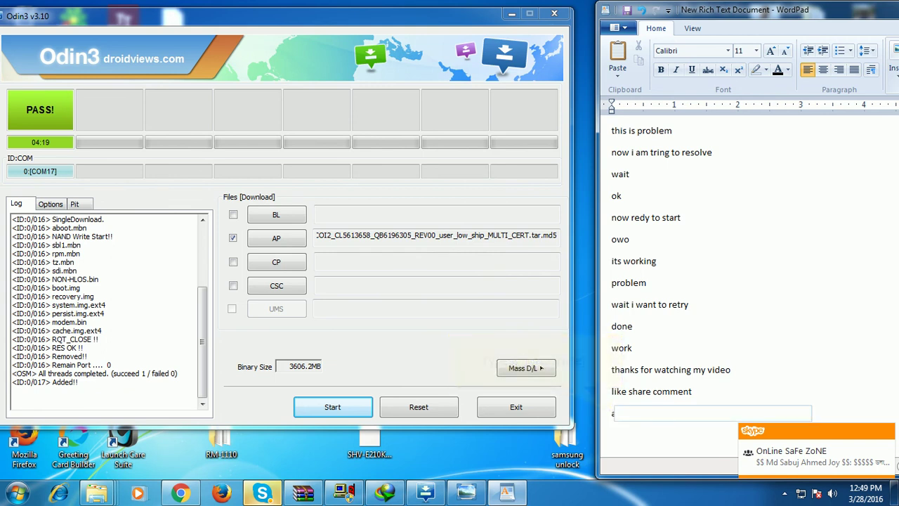
pyautogui.write('nd s')
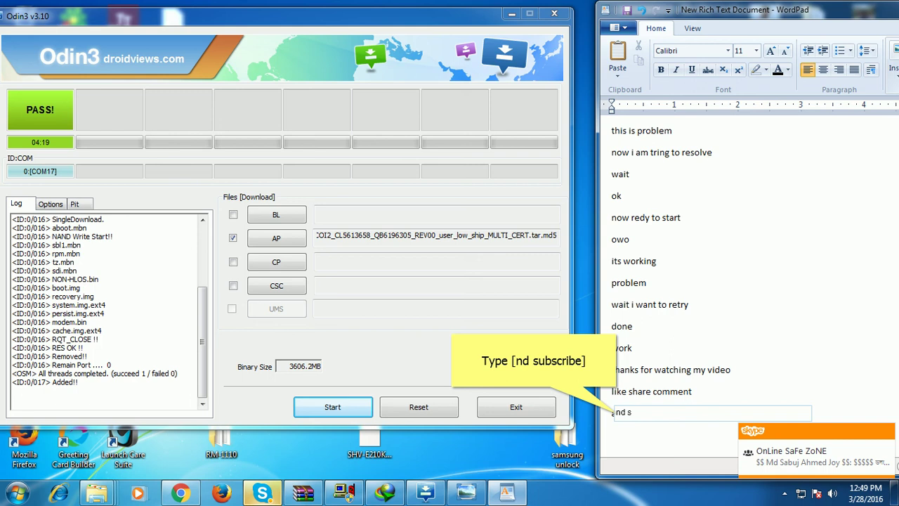
pyautogui.write('ubscribe')
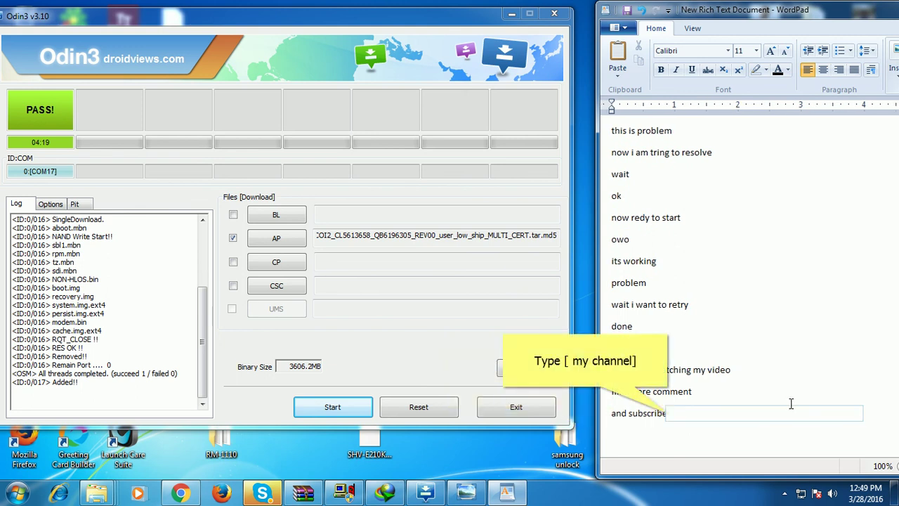
pyautogui.write(' my channel')
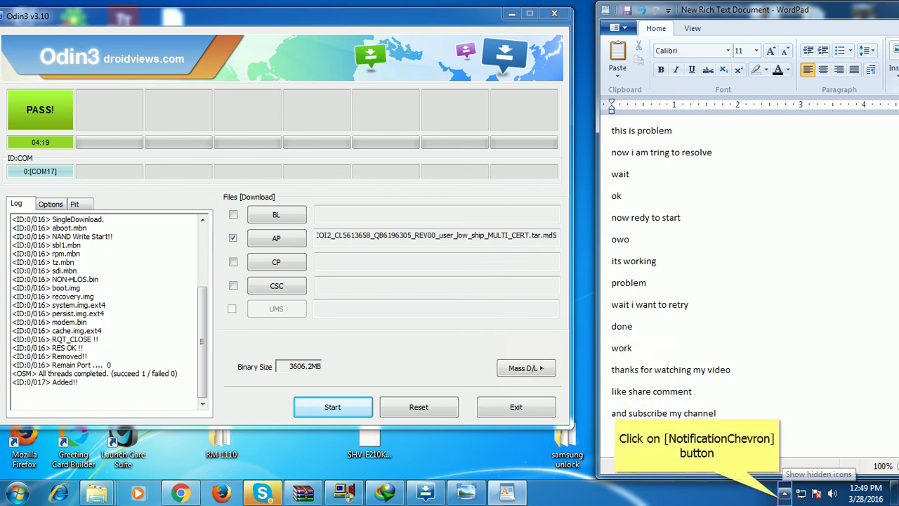
pyautogui.click(785, 492)
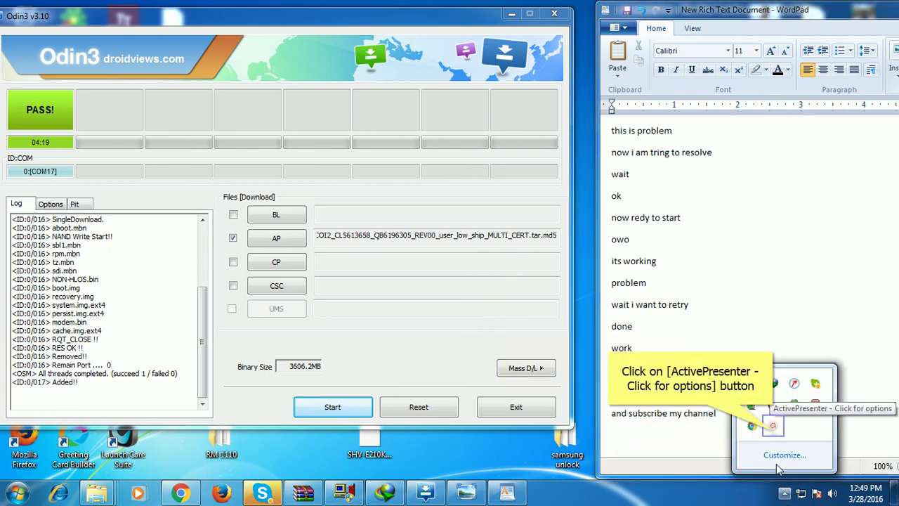